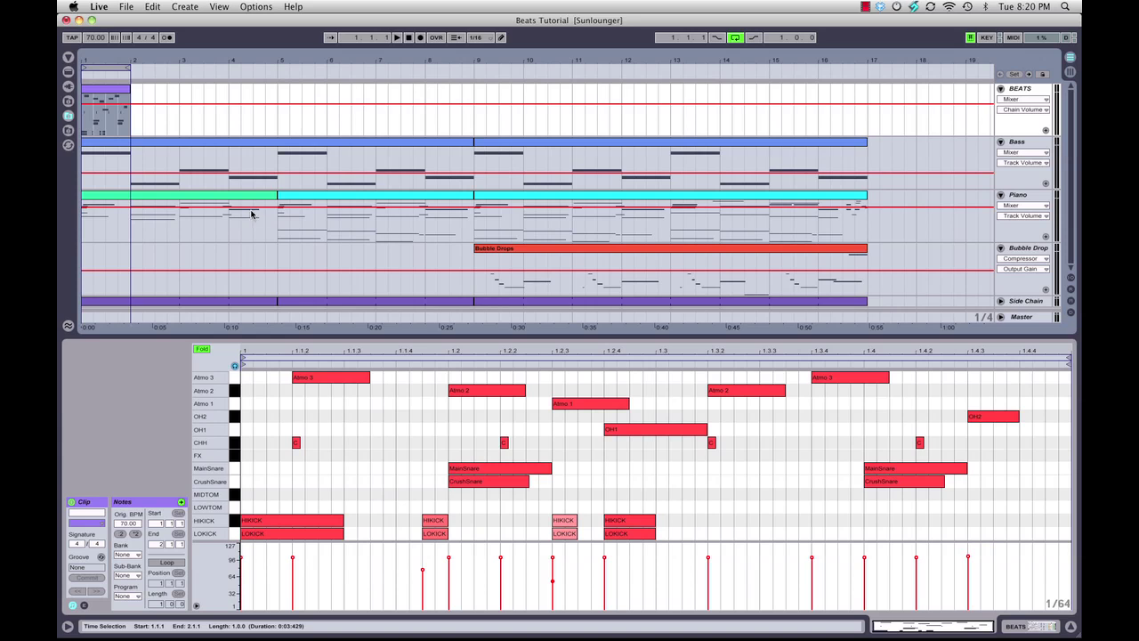
# Select the one-bar BEATS clip and show its Drum Rack with the LOKICK, HIKICK and OH1 pads
pyautogui.click(108, 95)
pyautogui.hotkey('shift', 'Tab')
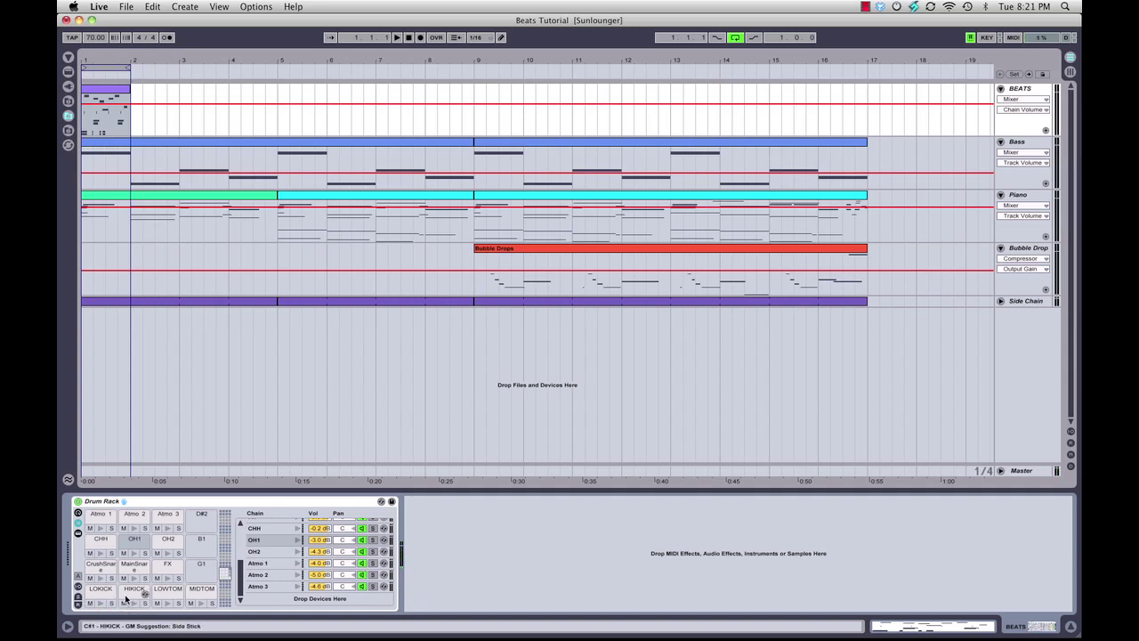
pyautogui.click(167, 603)
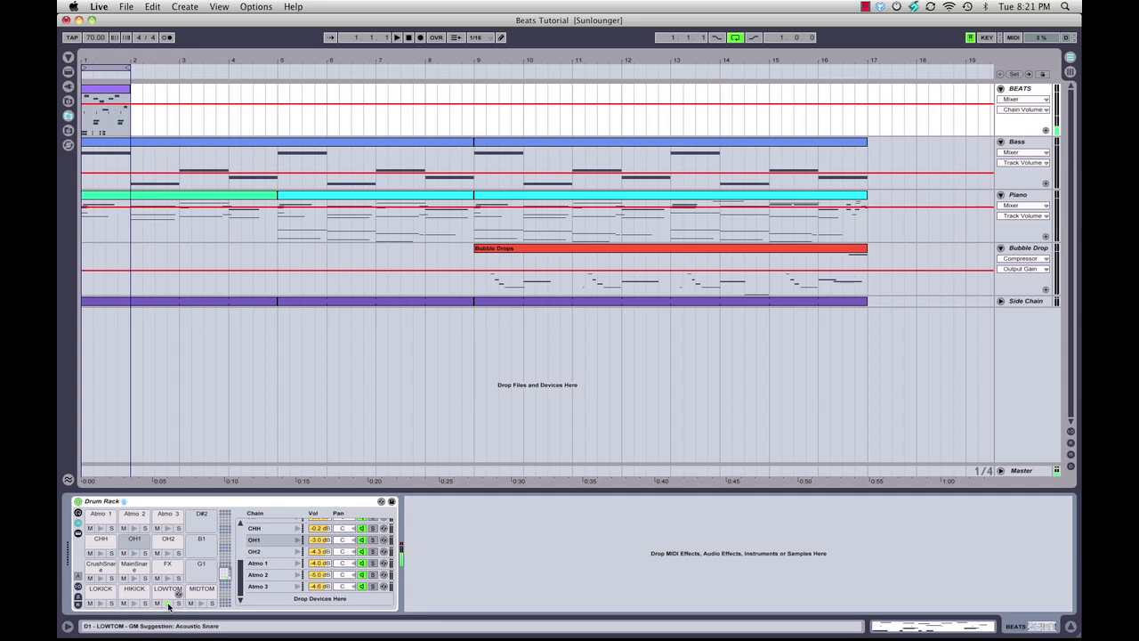
pyautogui.click(201, 604)
pyautogui.click(78, 598)
pyautogui.click(78, 600)
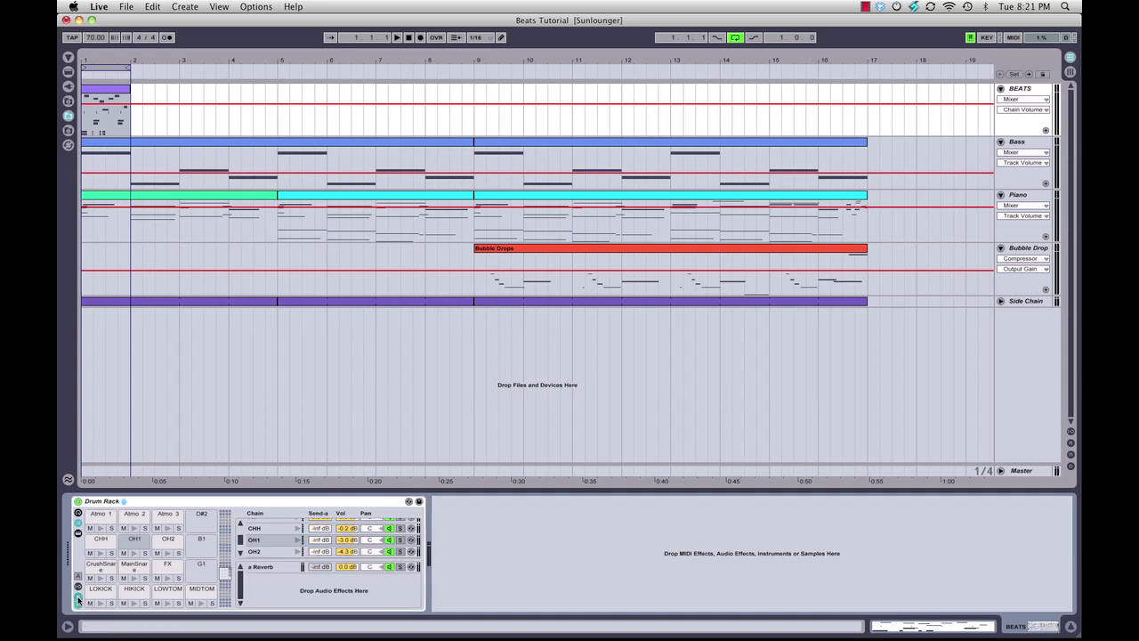
pyautogui.click(77, 600)
pyautogui.click(78, 598)
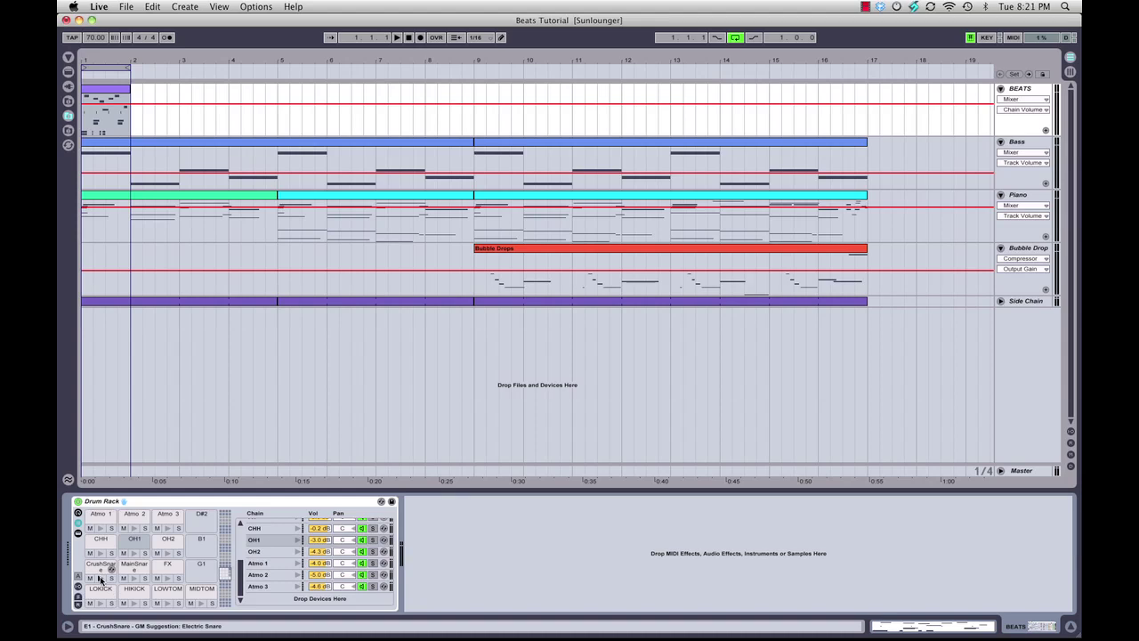
pyautogui.click(101, 580)
pyautogui.click(133, 580)
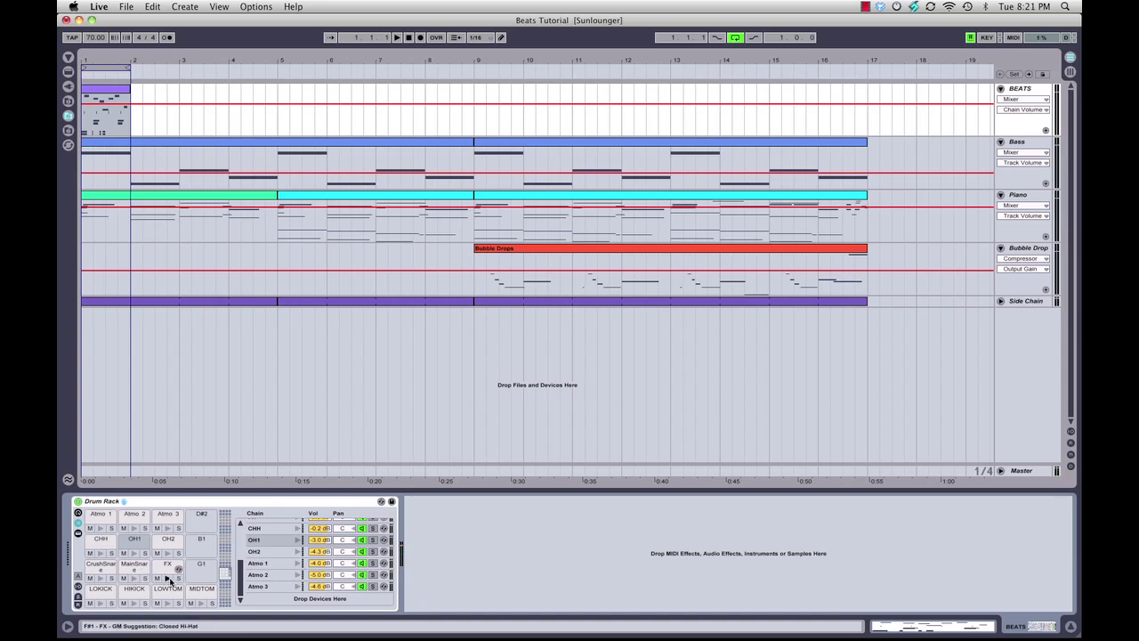
pyautogui.click(167, 579)
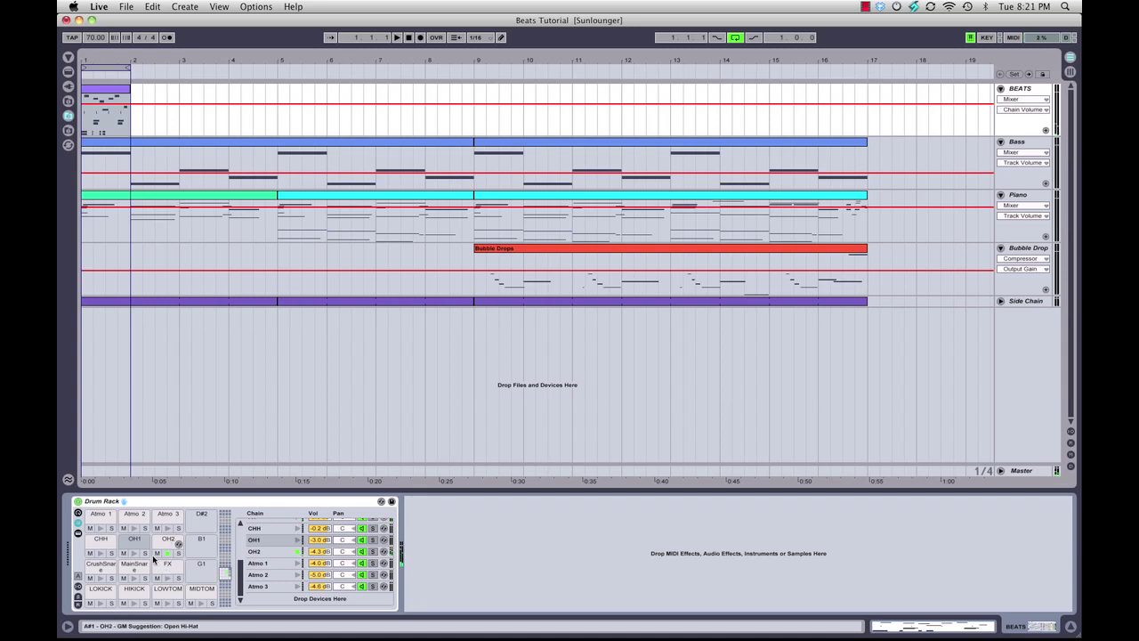
pyautogui.click(135, 555)
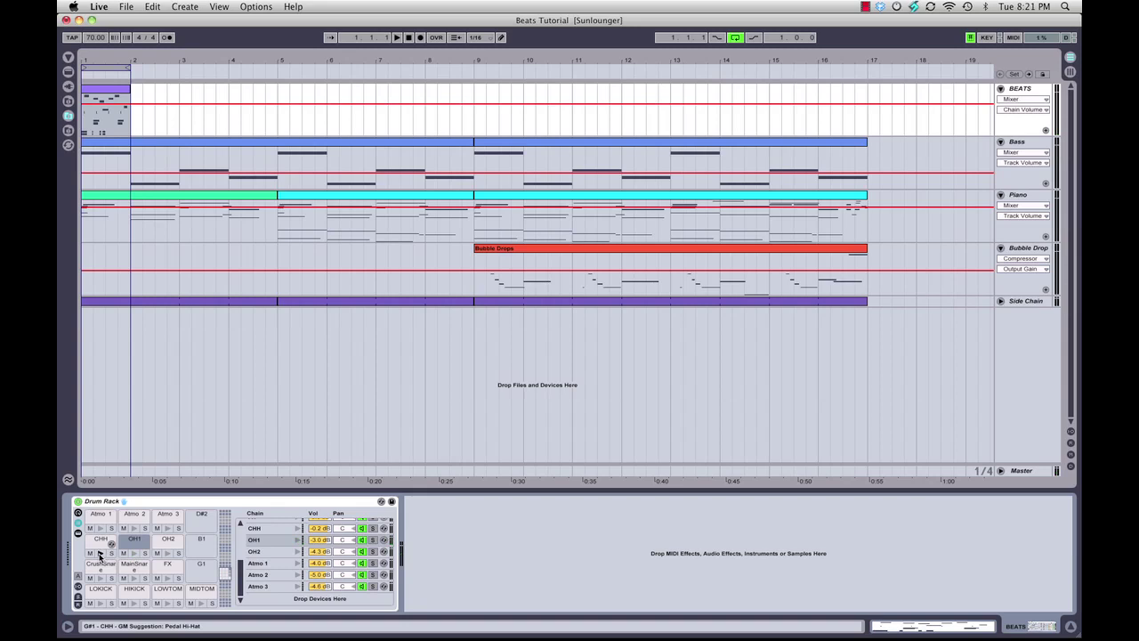
pyautogui.click(101, 556)
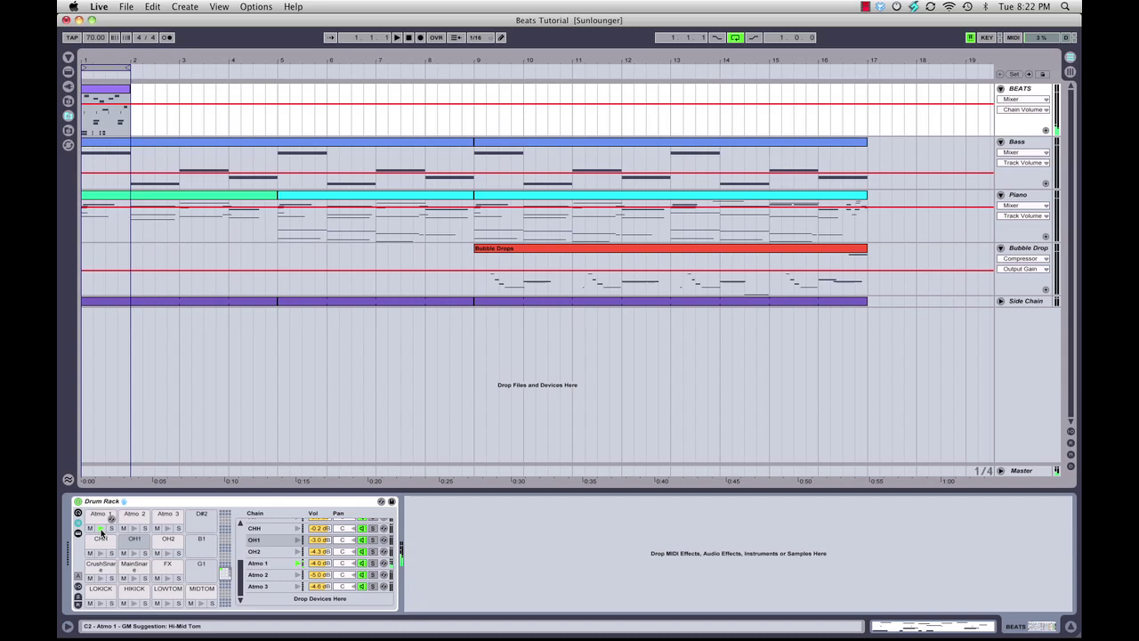
pyautogui.click(132, 531)
pyautogui.click(167, 531)
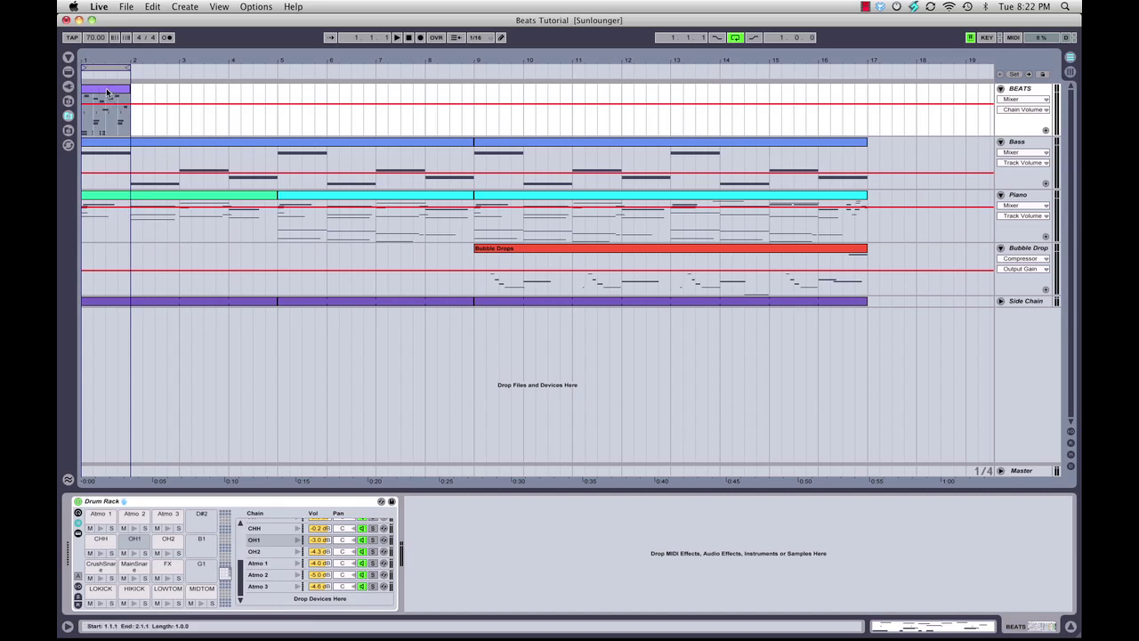
# Return to the one-bar BEATS clip's MIDI notes, play it through once, and reselect the clip
pyautogui.hotkey('shift', 'Tab')
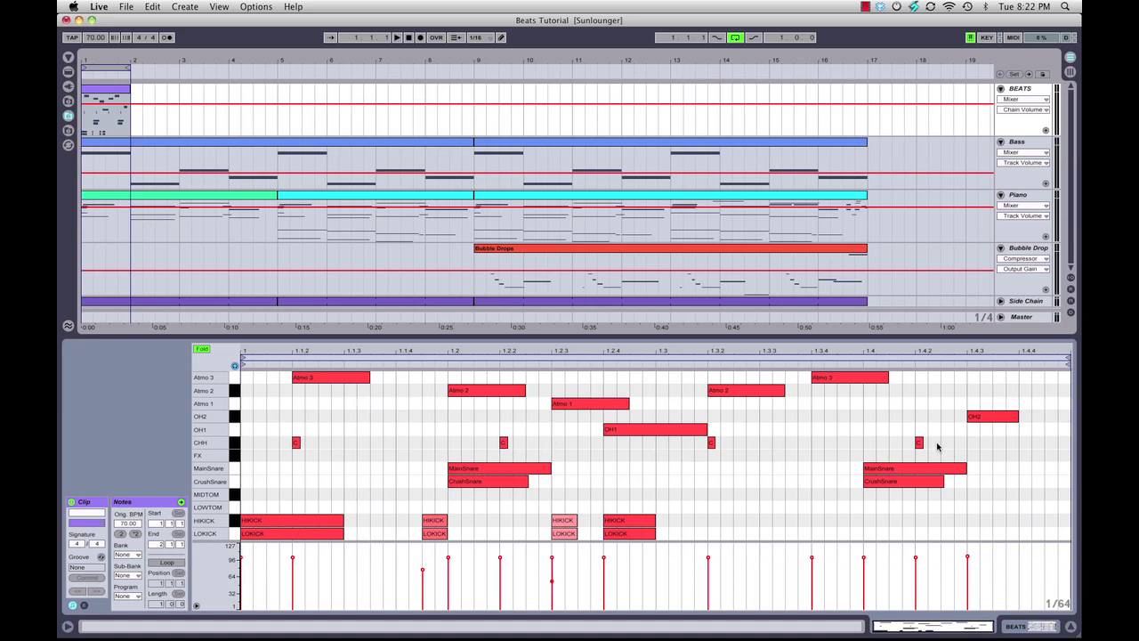
pyautogui.press('space')
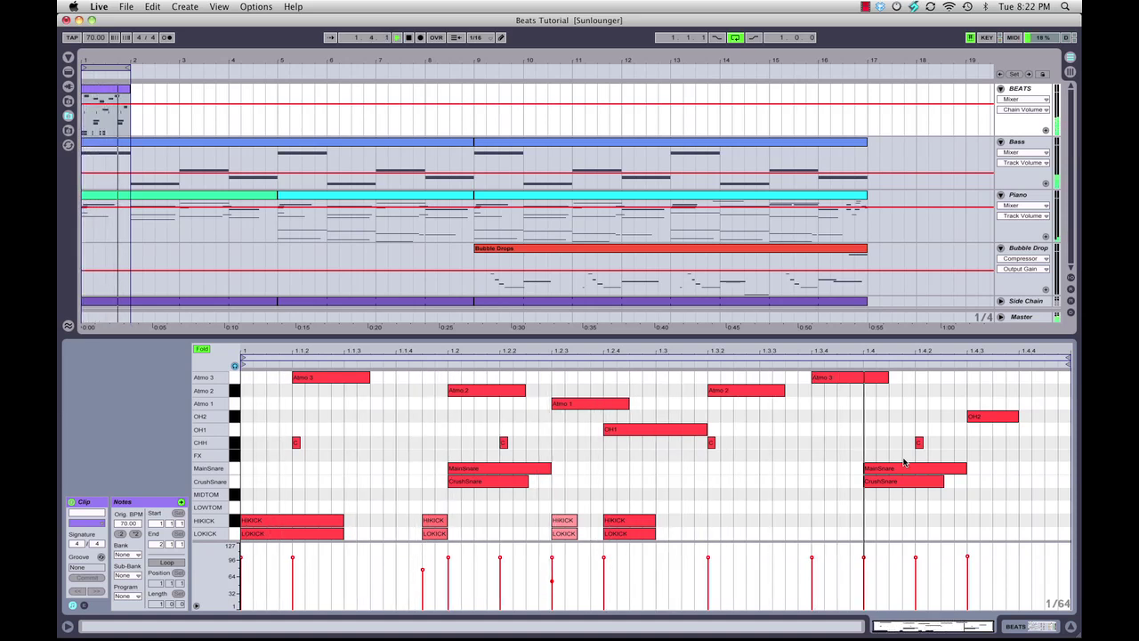
pyautogui.press('space')
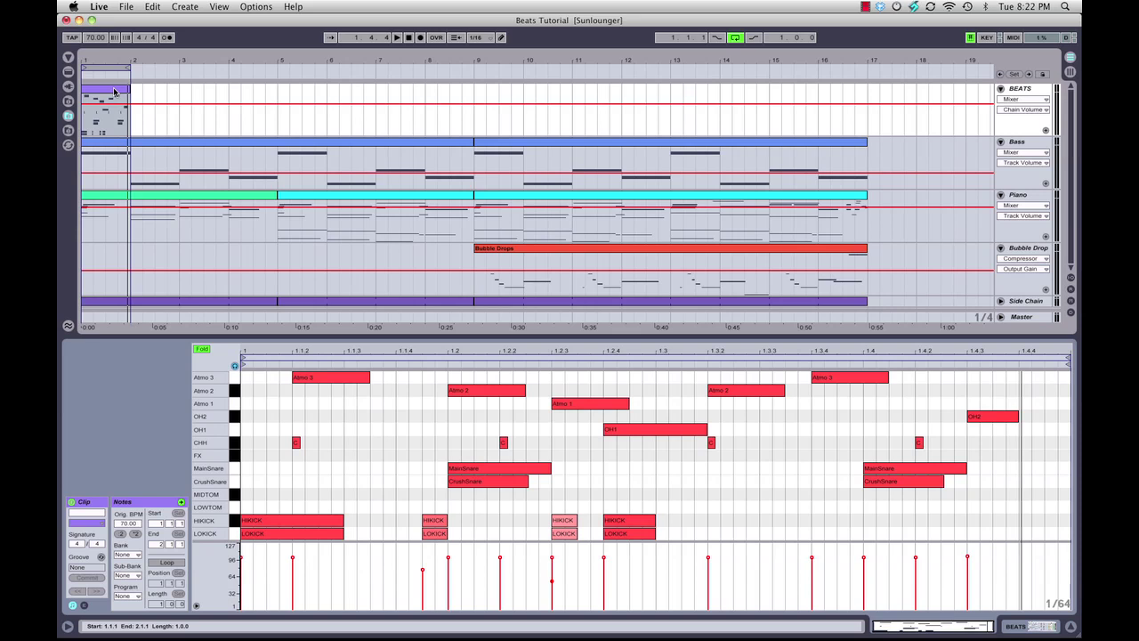
pyautogui.click(125, 92)
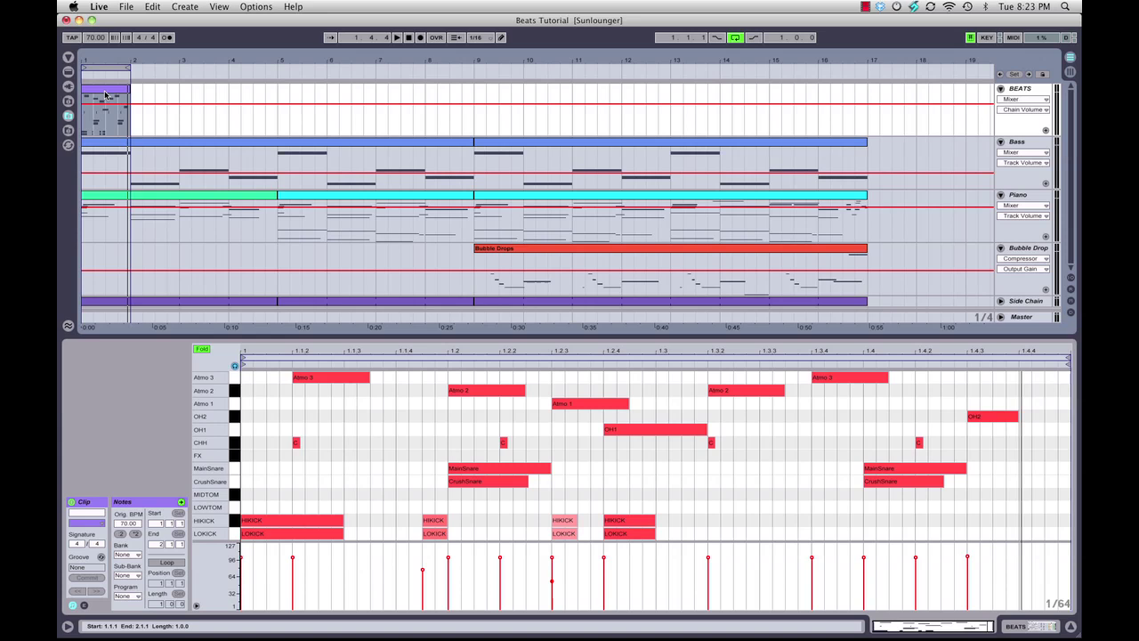
# Duplicate the one-bar BEATS clip into bar 2, loop both bars, and consolidate them into one clip
pyautogui.press('super+d')
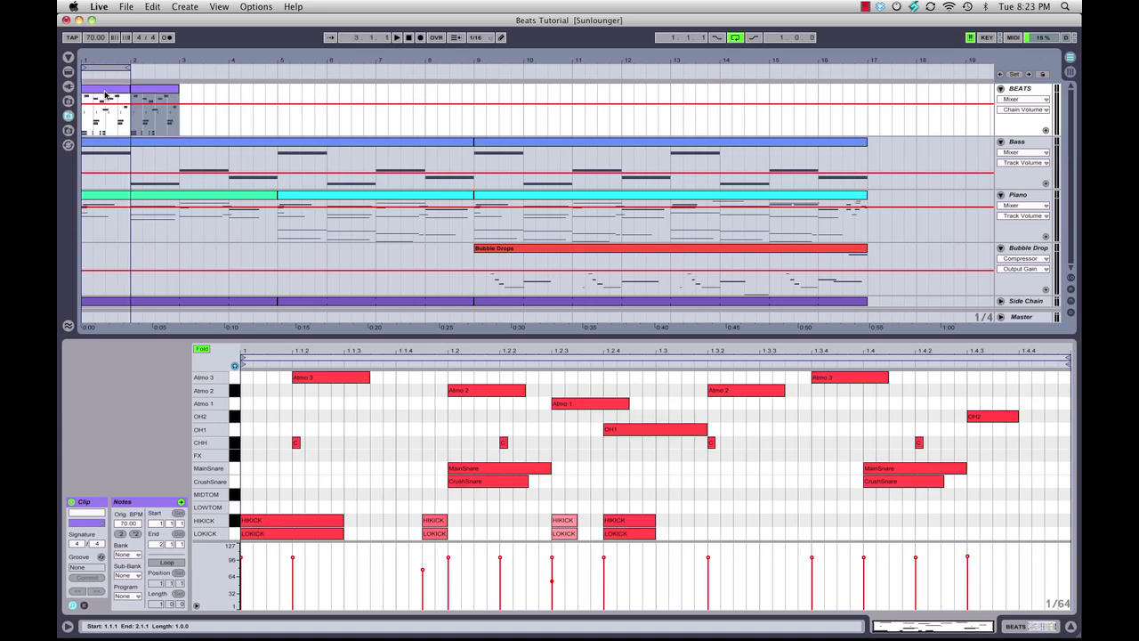
pyautogui.keyDown('shift'); pyautogui.click(105, 93); pyautogui.keyUp('shift')
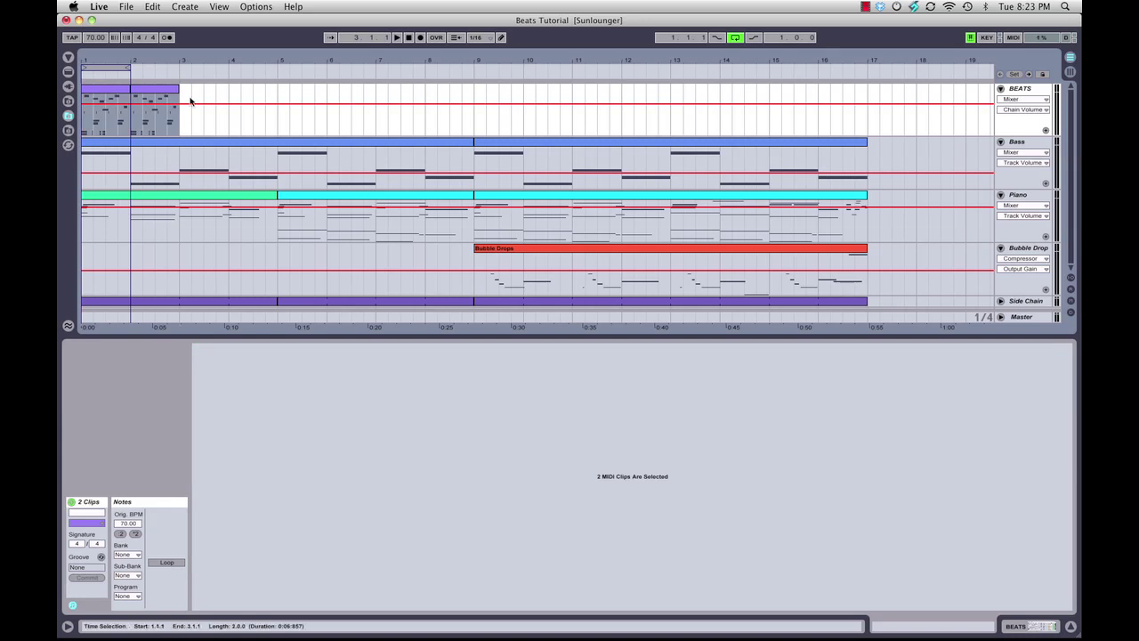
pyautogui.press('super+l')
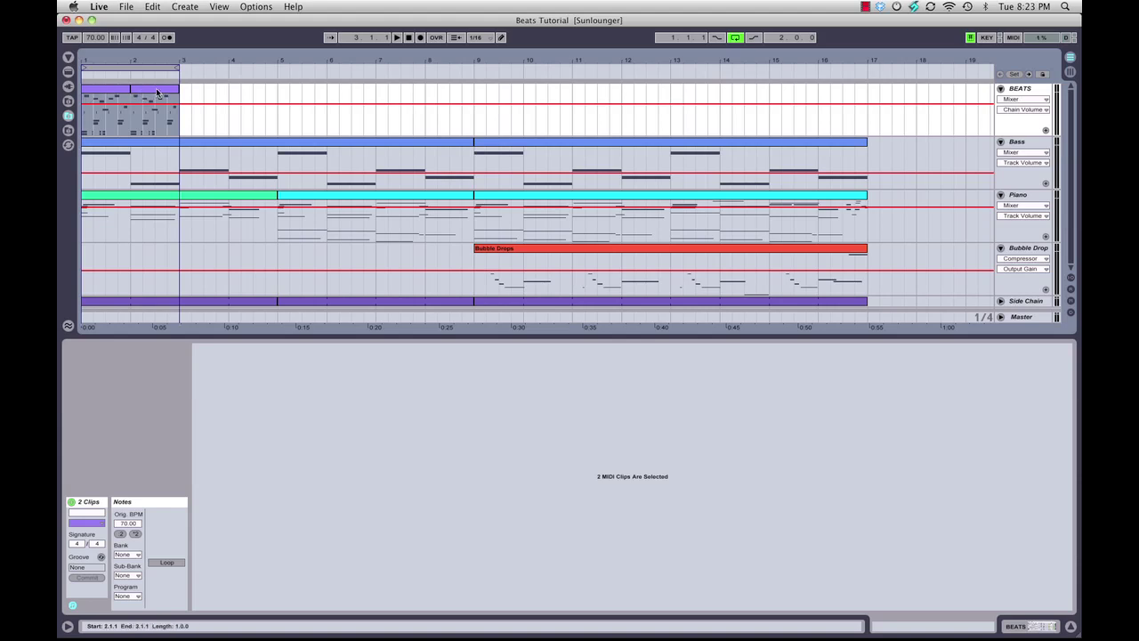
pyautogui.press('super+j')
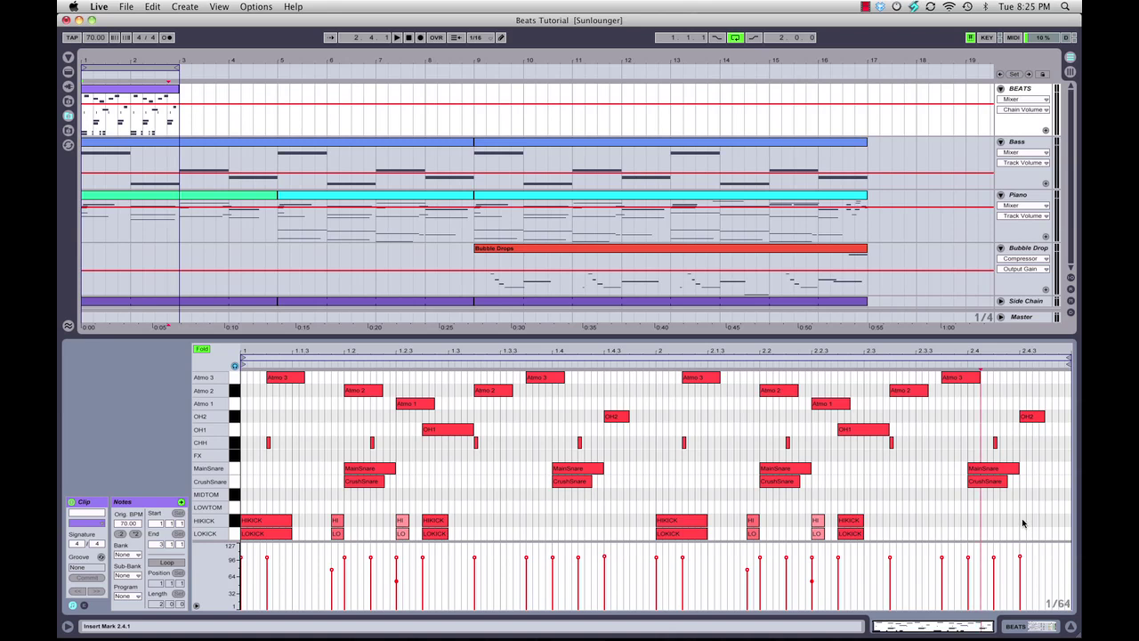
# Add a HIKICK note at 2.4.3 and repeat the kick notes into a roll across bar 2's last beat
pyautogui.doubleClick(1023, 520)
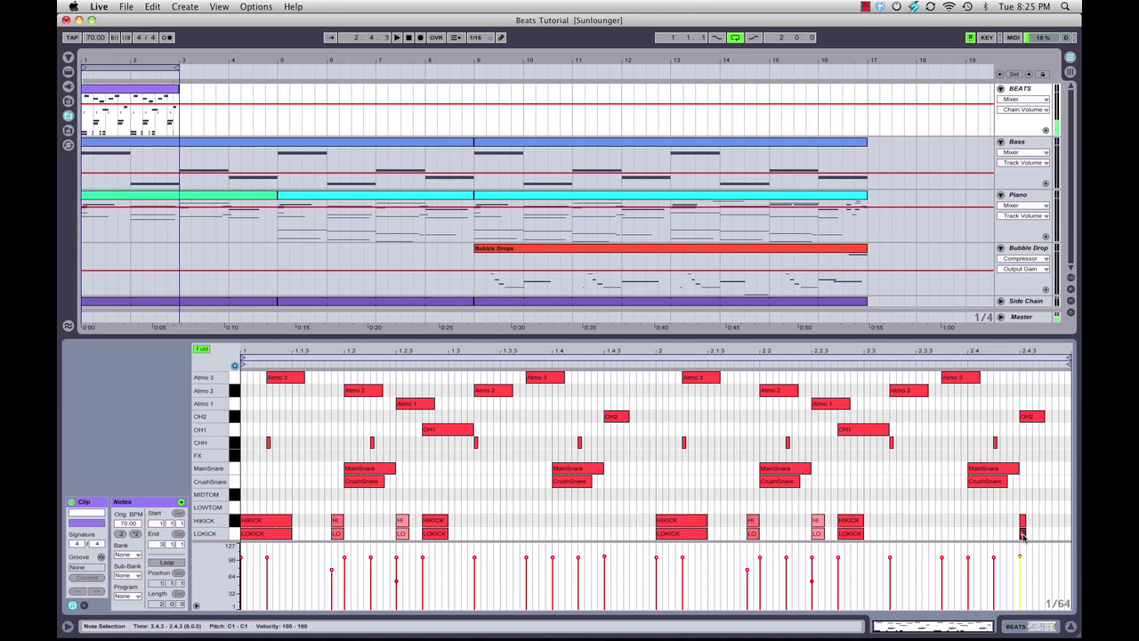
pyautogui.moveTo(1008, 516); pyautogui.dragTo(1038, 539)
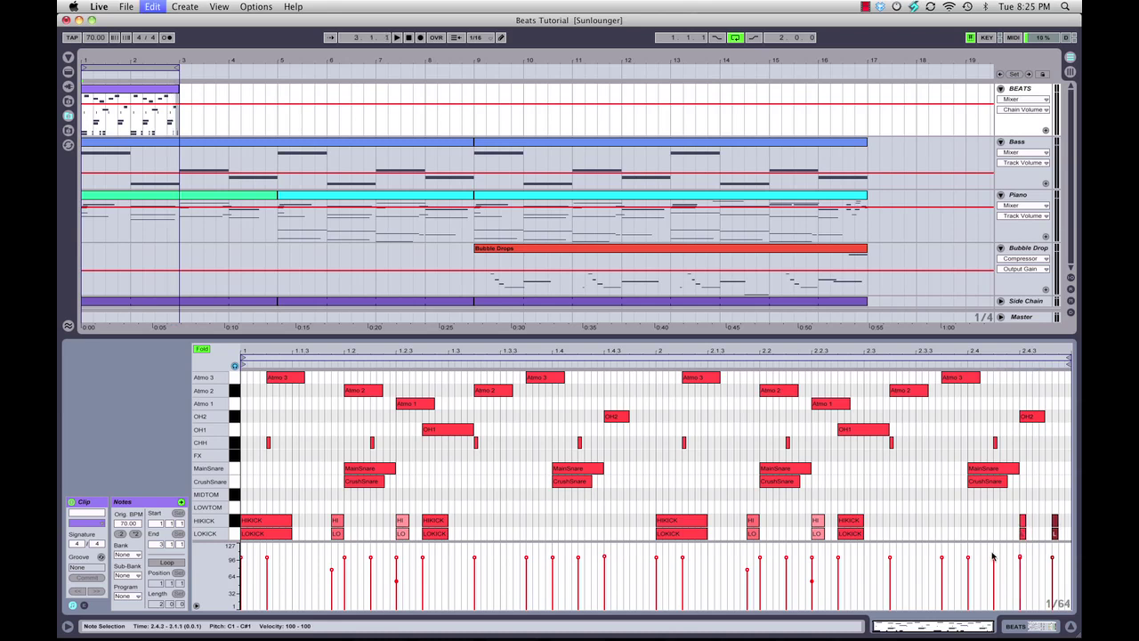
pyautogui.moveTo(1046, 516)
pyautogui.mouseDown()
pyautogui.moveTo(1055, 534)
pyautogui.moveTo(1034, 527)
pyautogui.mouseUp()
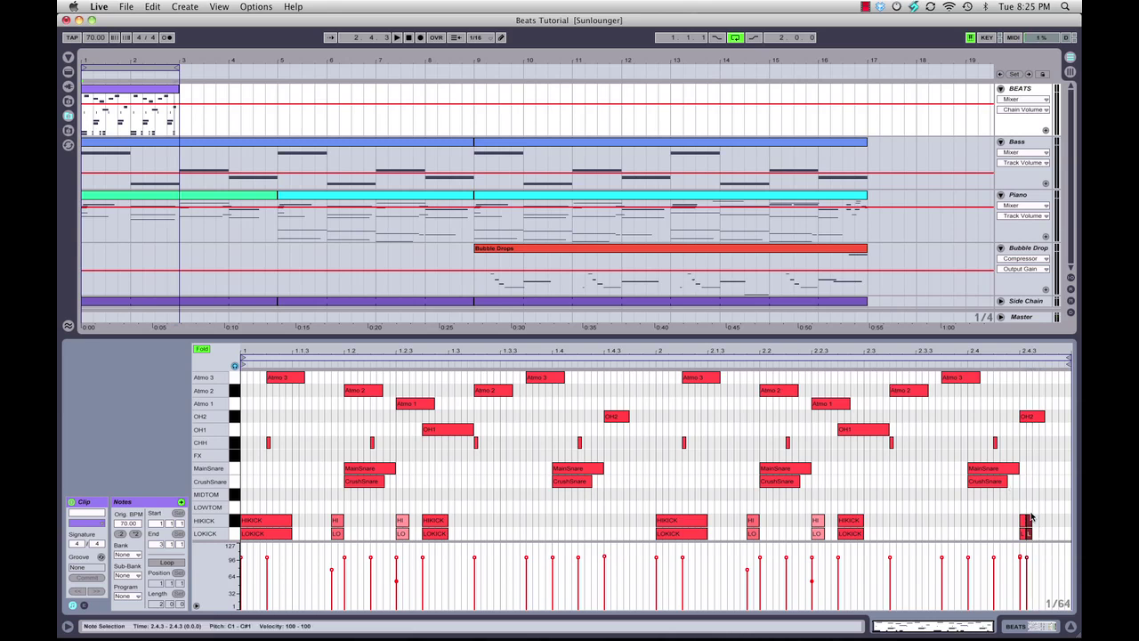
pyautogui.press('super+d')
pyautogui.press('super+d')
pyautogui.press('super+d')
pyautogui.press('super+d')
pyautogui.press('super+d')
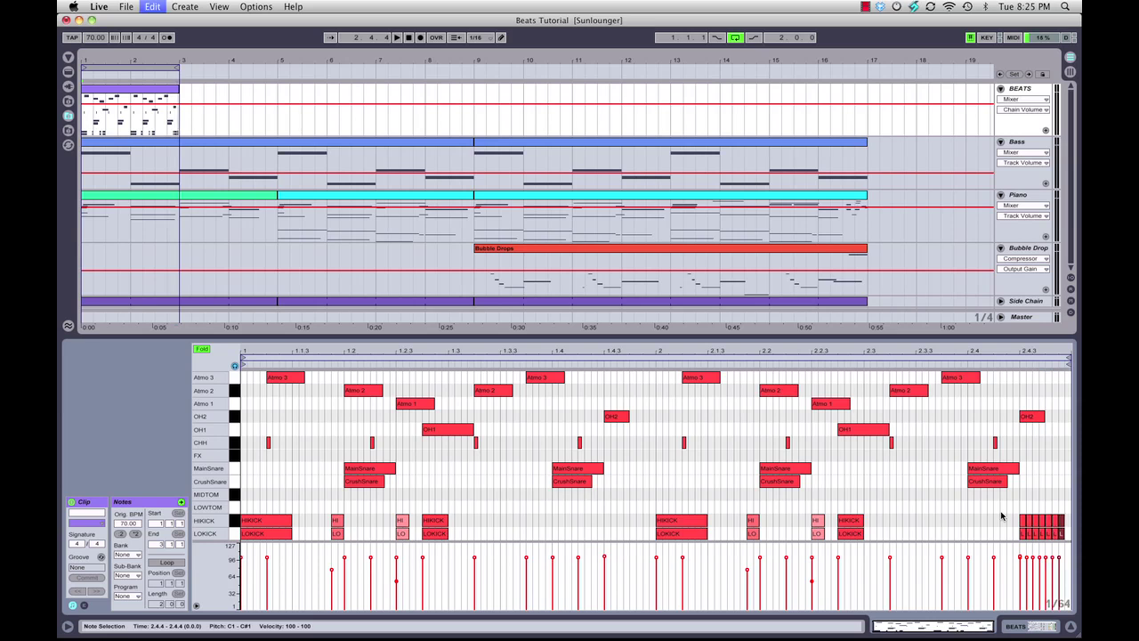
pyautogui.press('super+d')
pyautogui.click(1005, 525)
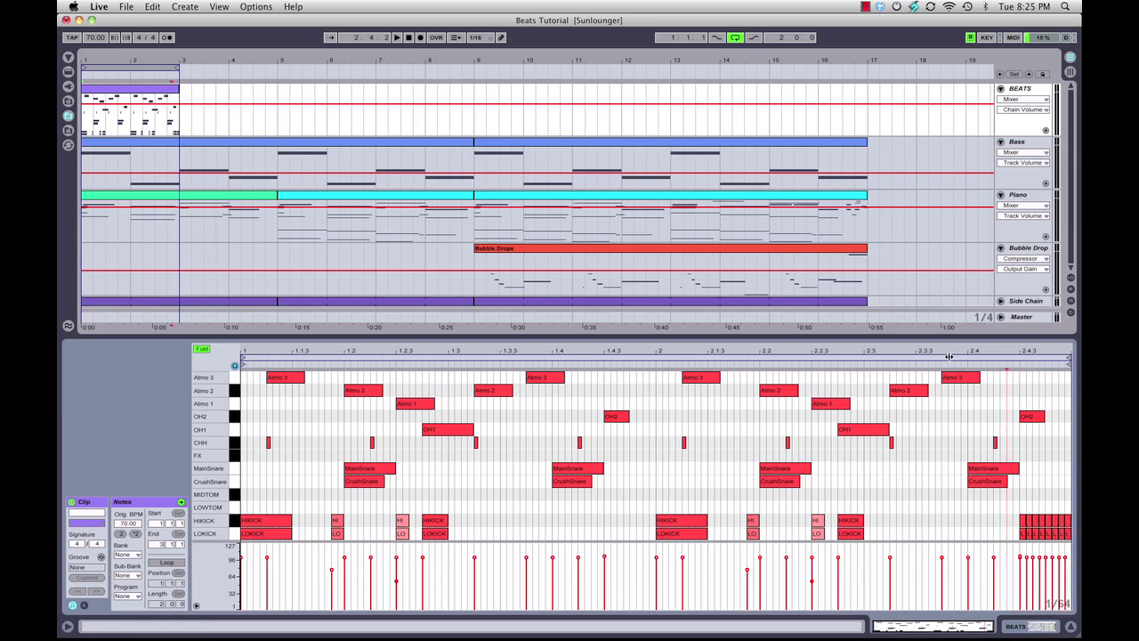
pyautogui.press('space')
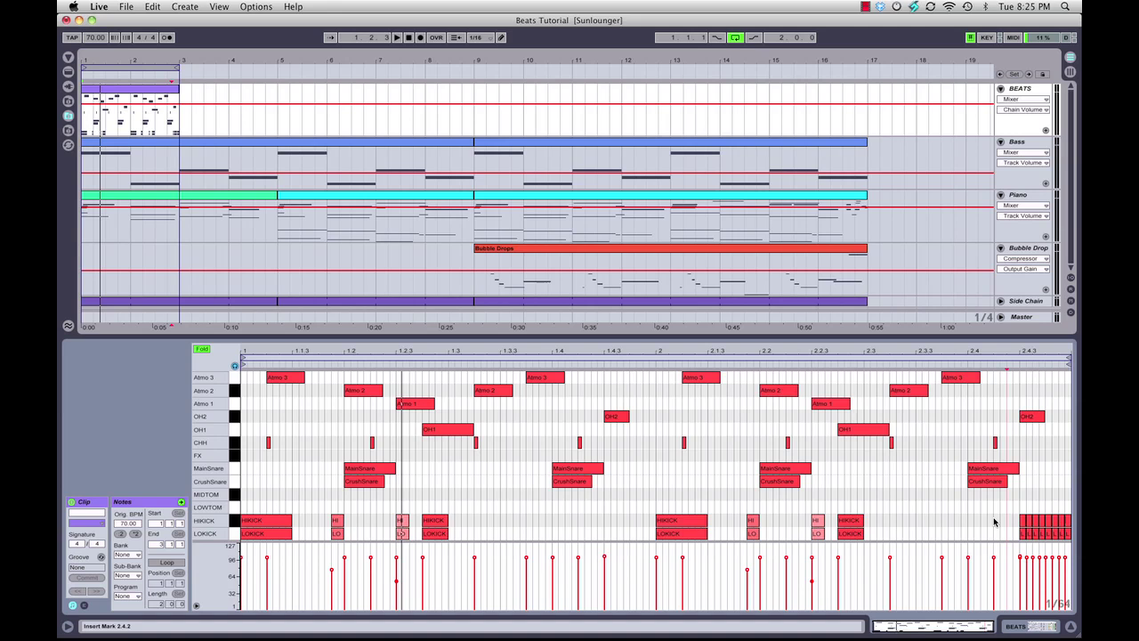
# Ramp the bar-2 kick roll's velocities from 20 up to 65 and play it back
pyautogui.moveTo(994, 523); pyautogui.dragTo(1074, 536)
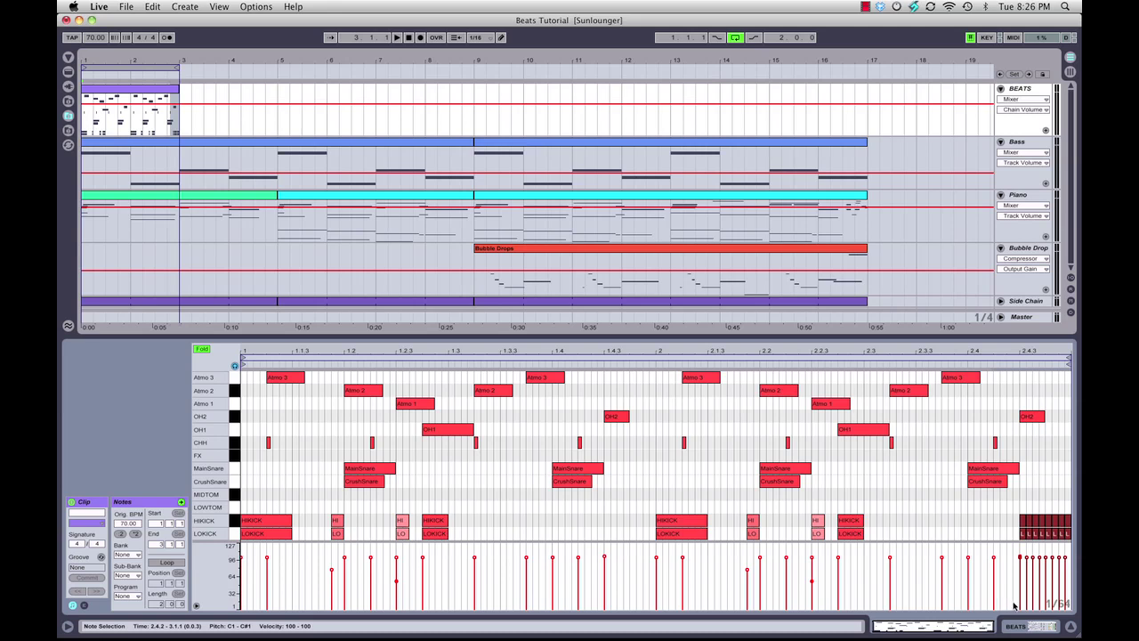
pyautogui.moveTo(1014, 607)
pyautogui.mouseDown()
pyautogui.moveTo(1072, 579)
pyautogui.moveTo(1070, 564)
pyautogui.moveTo(1070, 576)
pyautogui.mouseUp()
pyautogui.moveTo(1070, 578); pyautogui.dragTo(1070, 578)
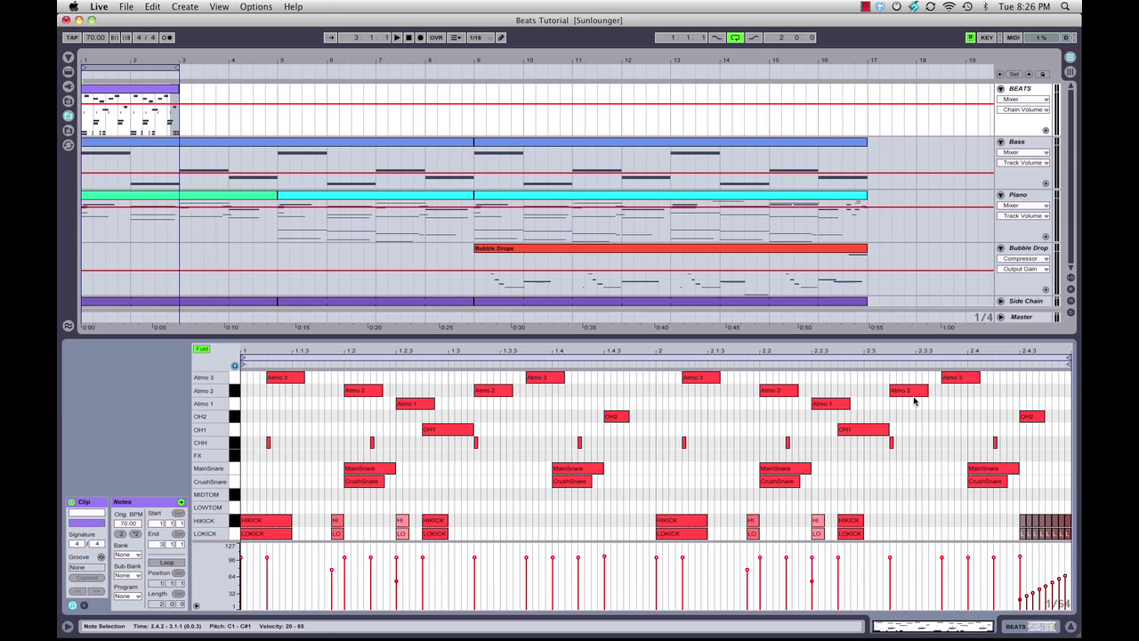
pyautogui.press('space')
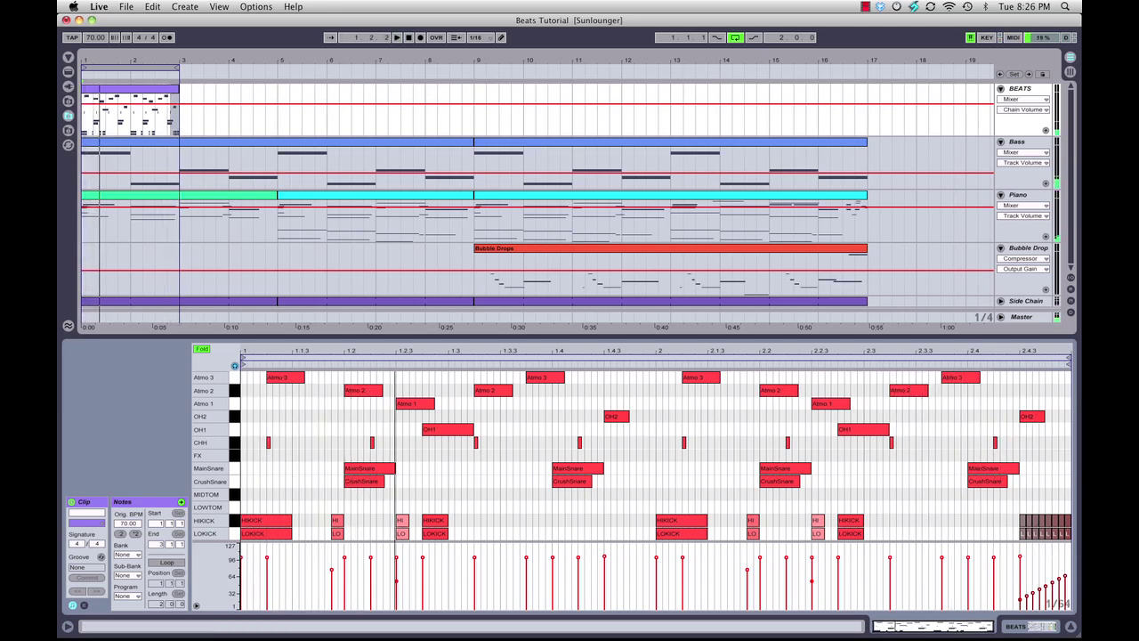
# Duplicate the two-bar clip into bars 3–5, loop both copies, and open the merged four-bar clip's notes
pyautogui.click(124, 92)
pyautogui.press('space')
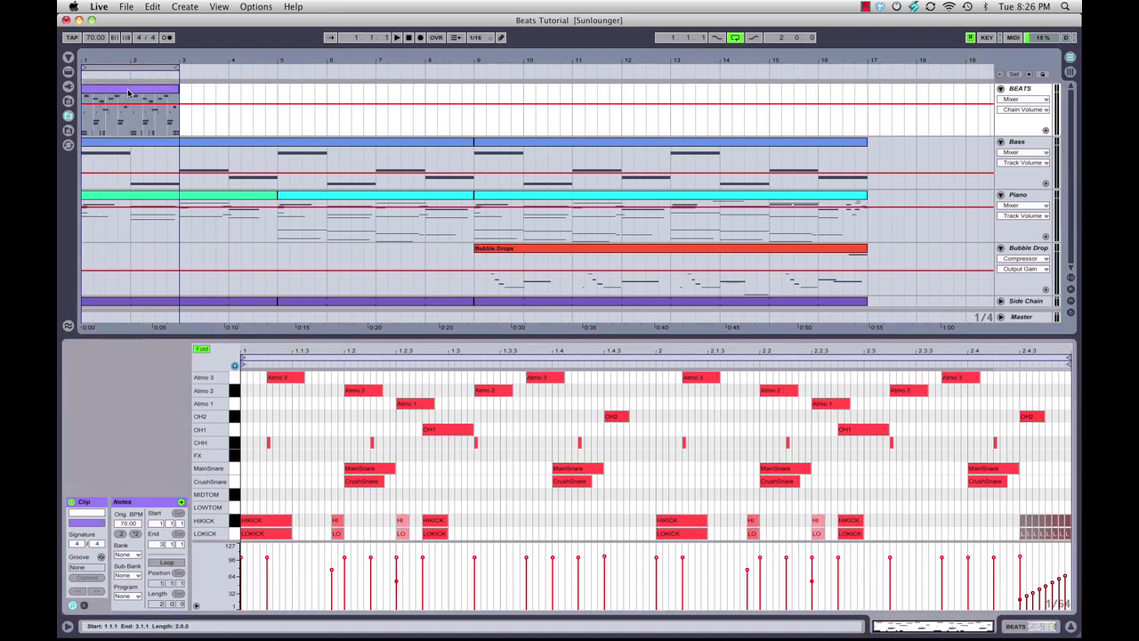
pyautogui.press('super+d')
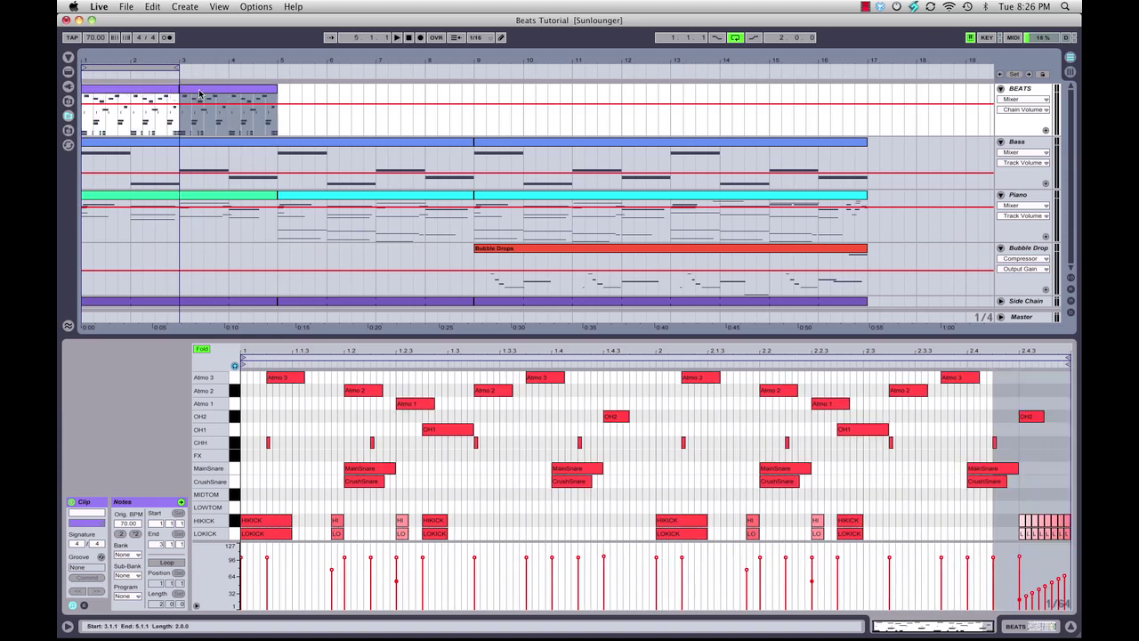
pyautogui.keyDown('shift'); pyautogui.click(151, 95); pyautogui.keyUp('shift')
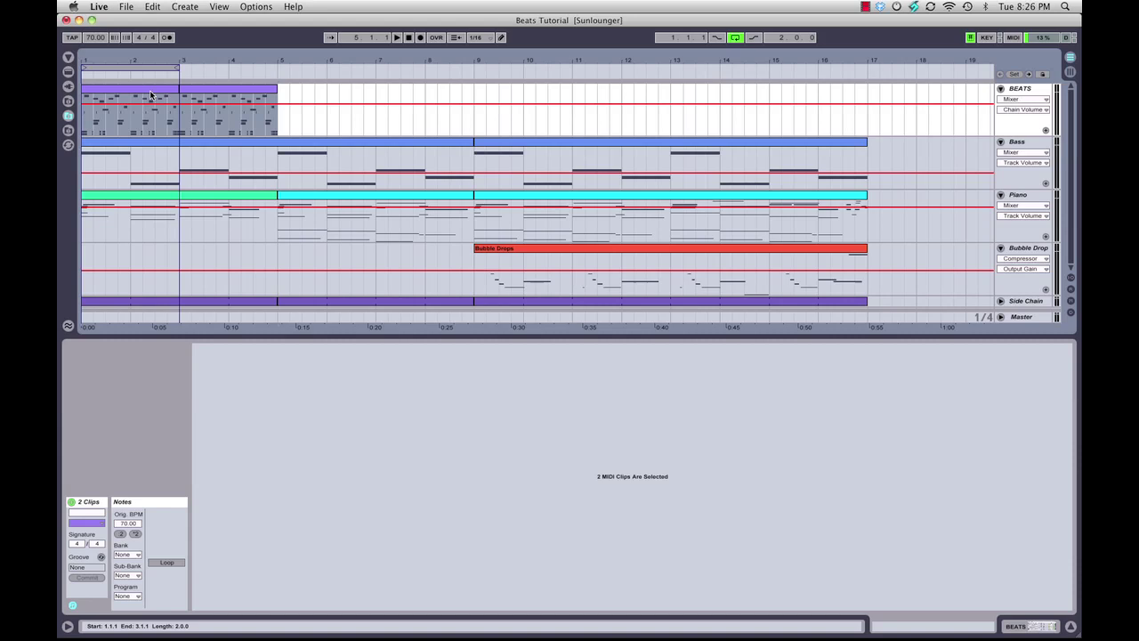
pyautogui.press('super+l')
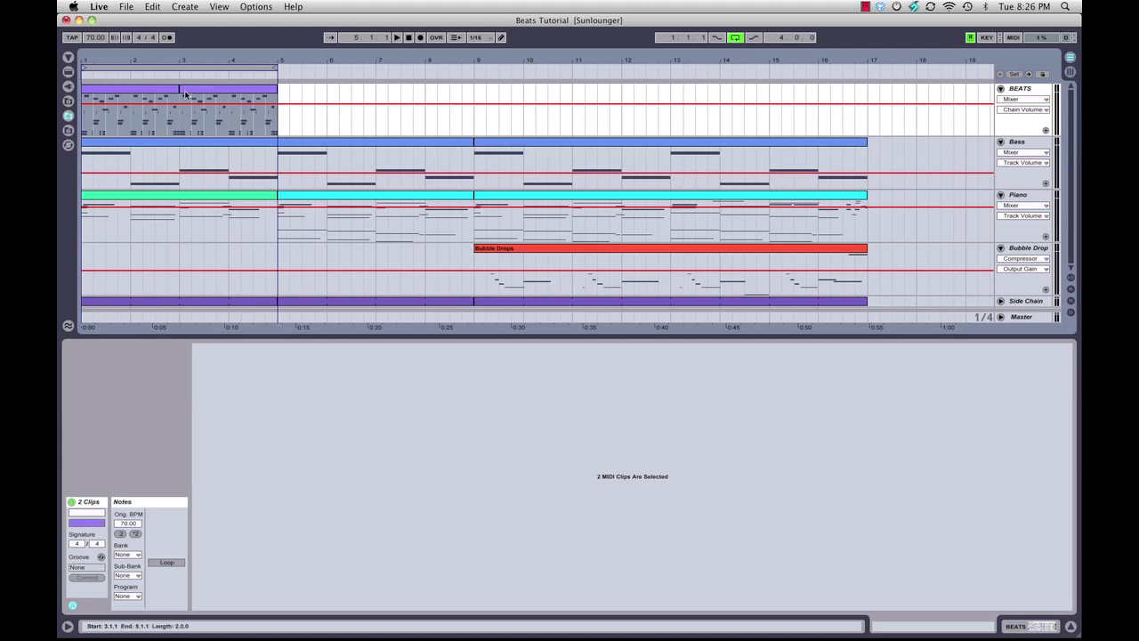
pyautogui.click(184, 92)
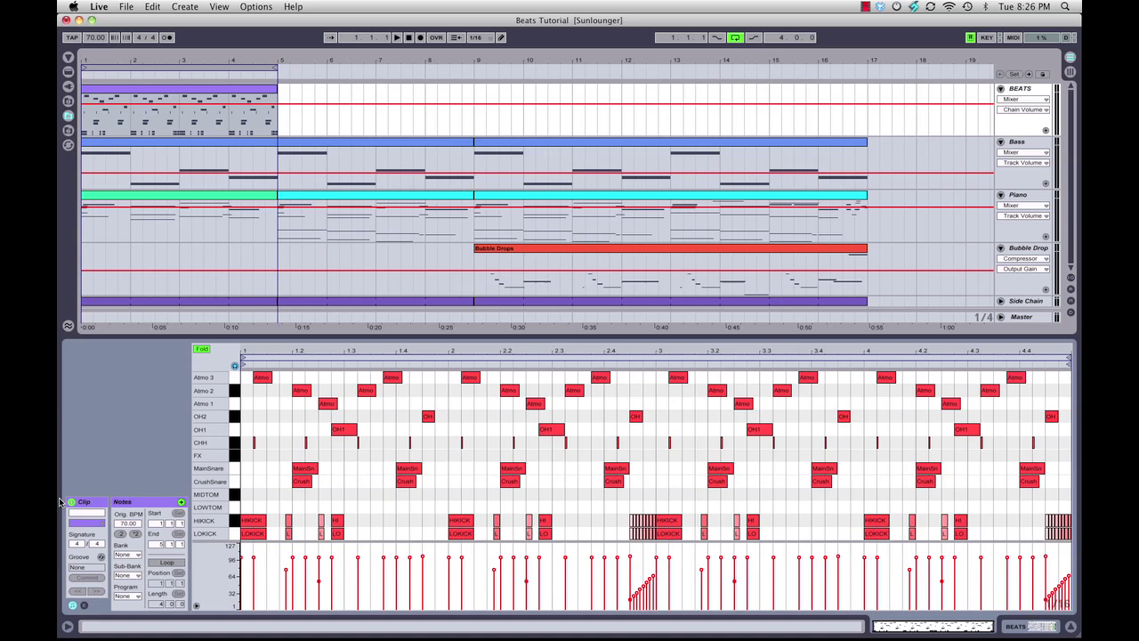
# Draw a two-beat FX sweep note from 4.3.1 to 5.1.1 and audition it
pyautogui.click(236, 455)
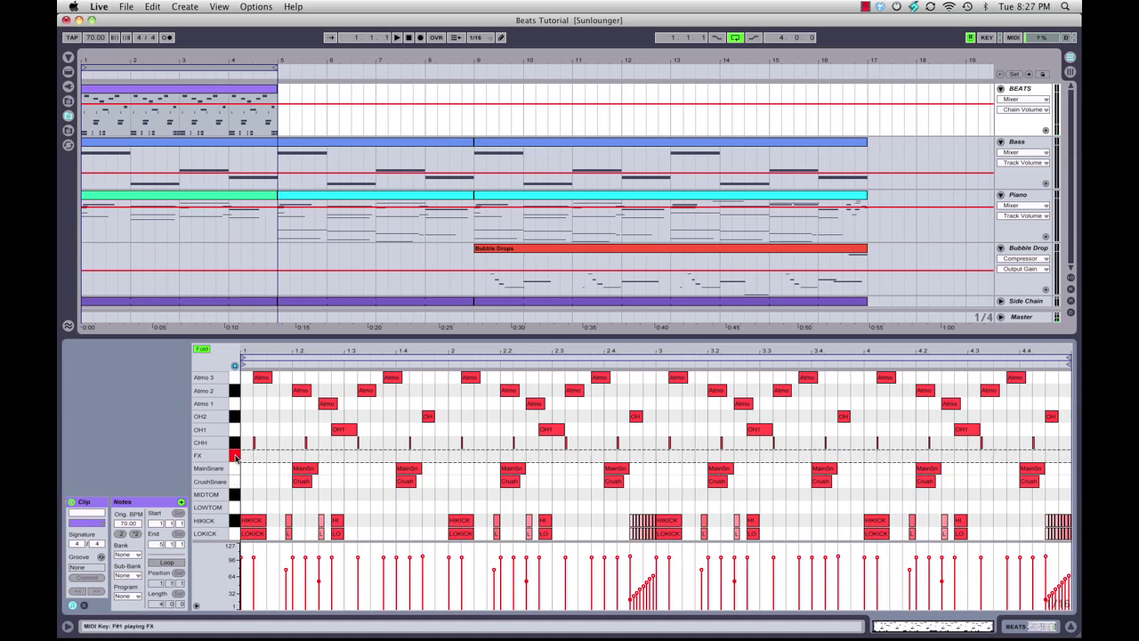
pyautogui.click(919, 445)
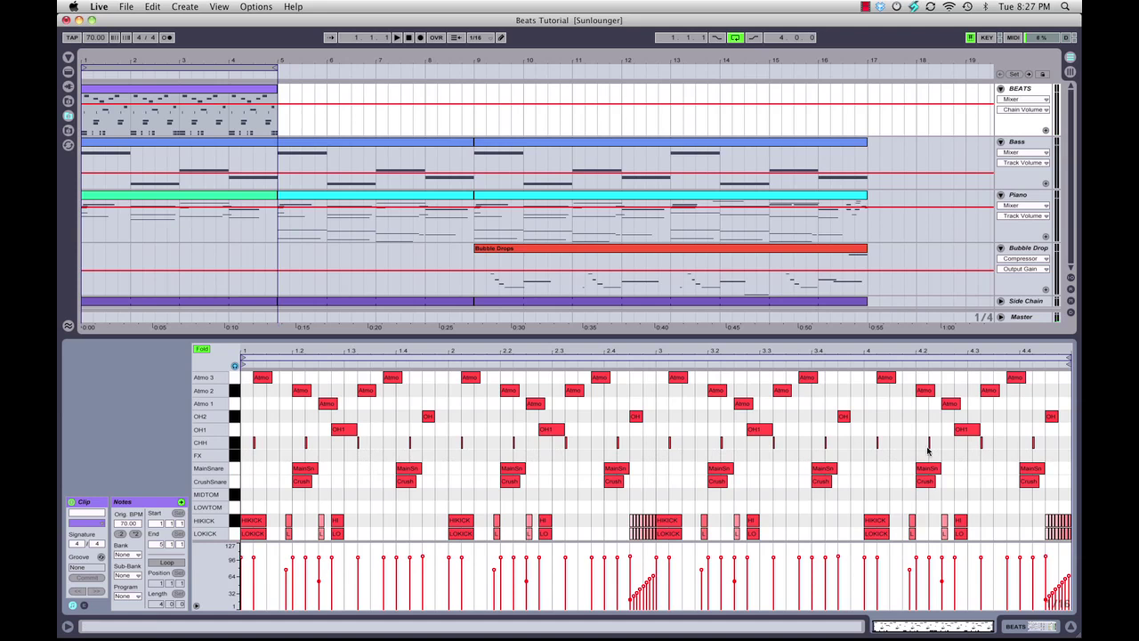
pyautogui.doubleClick(961, 455)
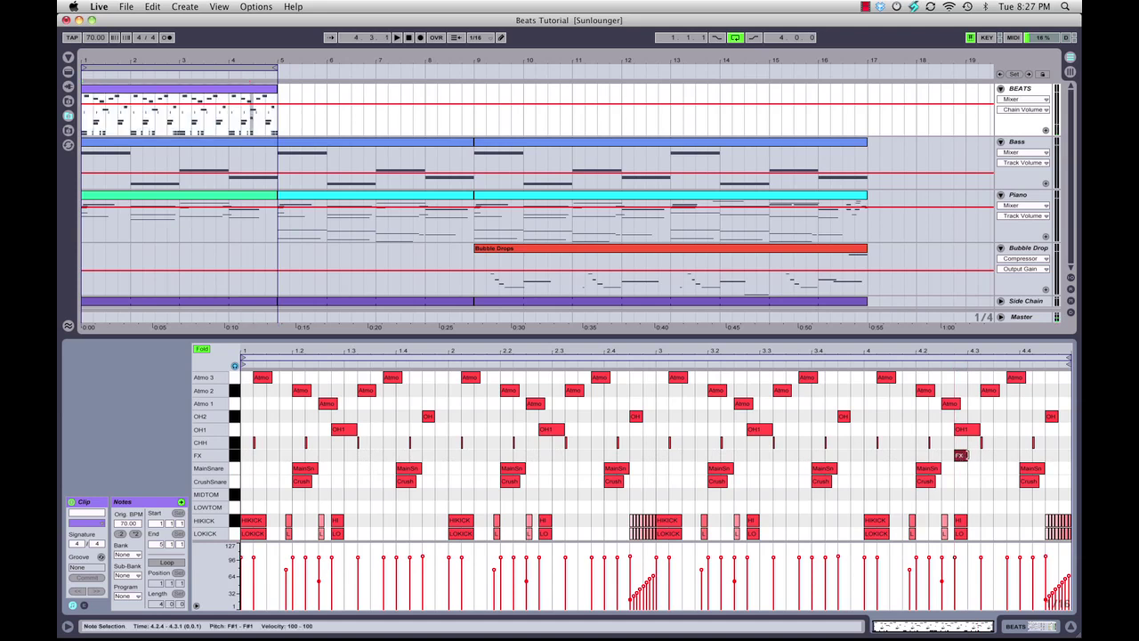
pyautogui.moveTo(965, 455); pyautogui.dragTo(1058, 455)
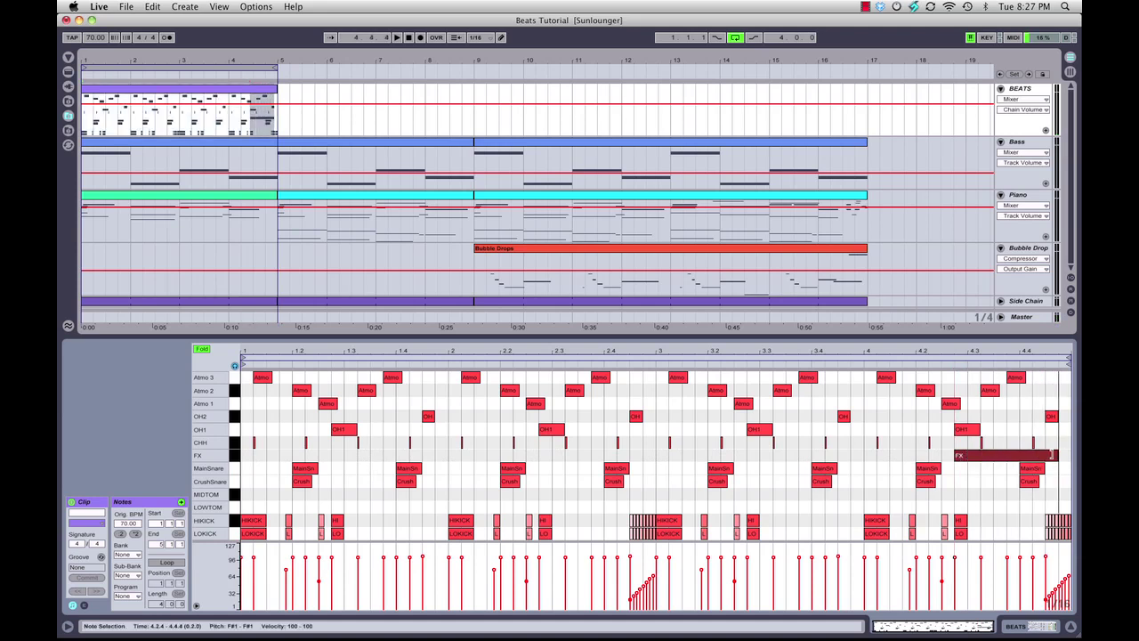
pyautogui.moveTo(988, 459); pyautogui.dragTo(998, 459)
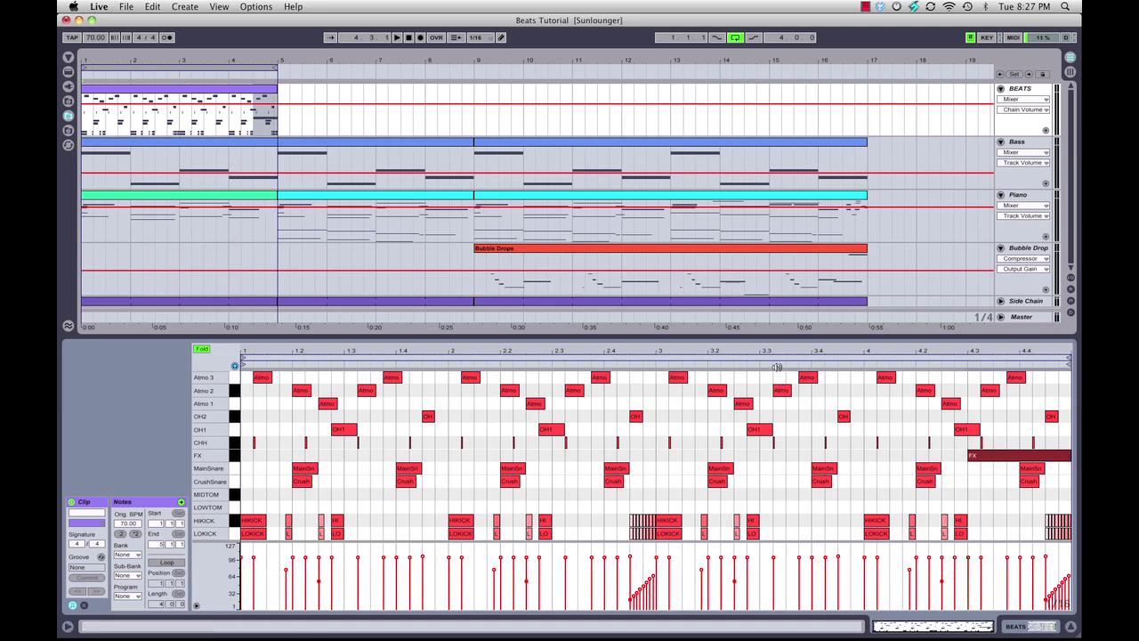
pyautogui.click(775, 364)
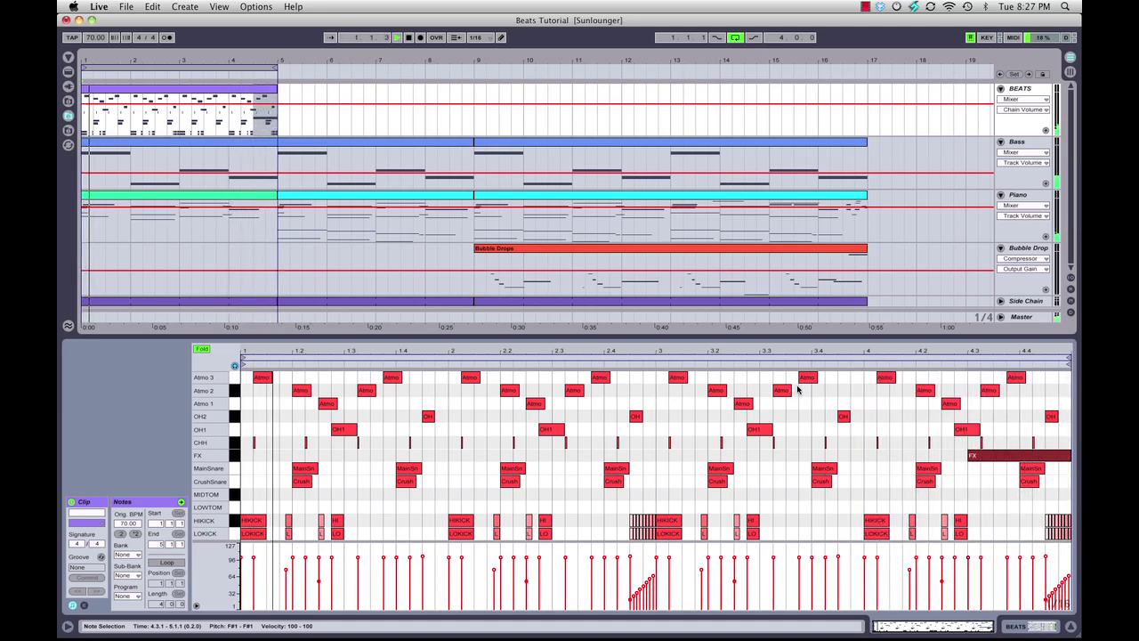
pyautogui.press('space')
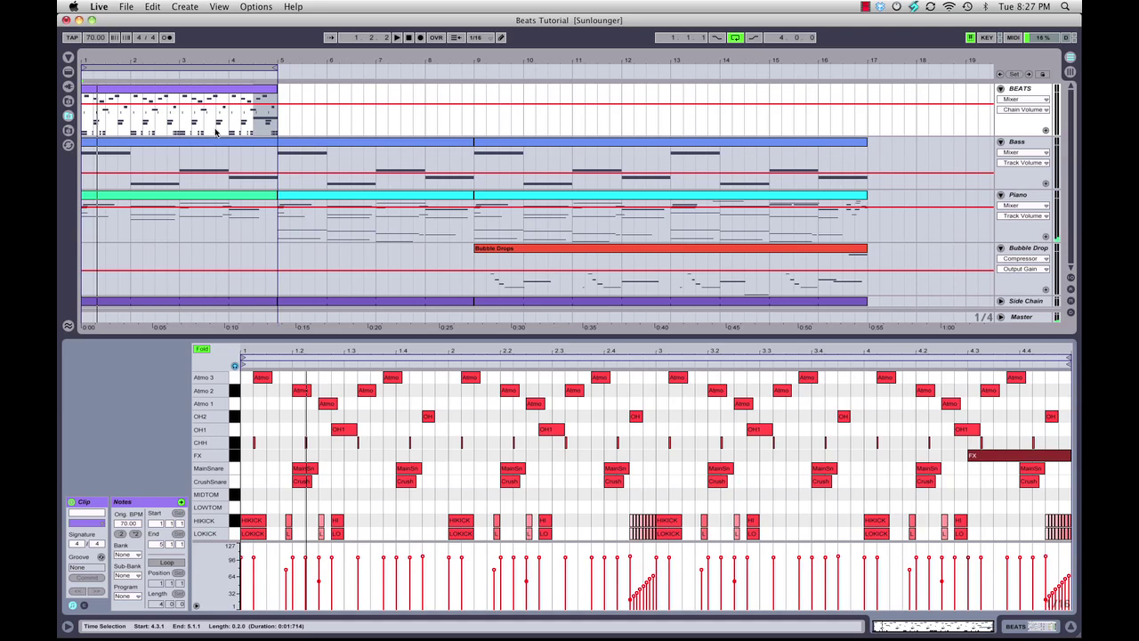
pyautogui.click(206, 94)
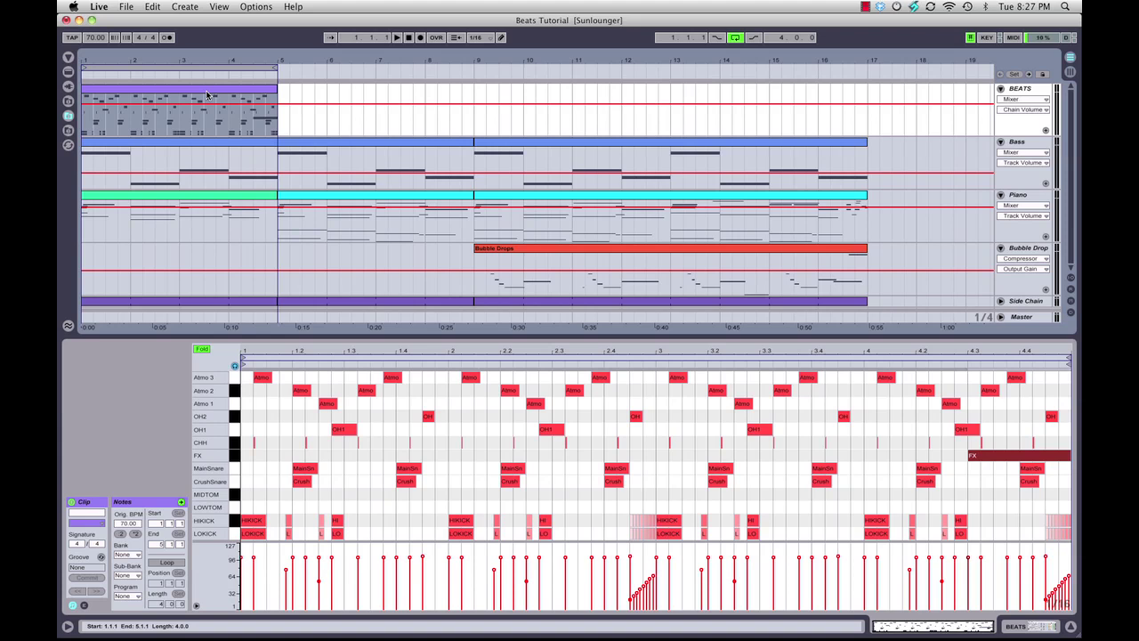
# Duplicate the four-bar BEATS clip into bars 5–9, loop all eight bars, and consolidate them
pyautogui.press('super+d')
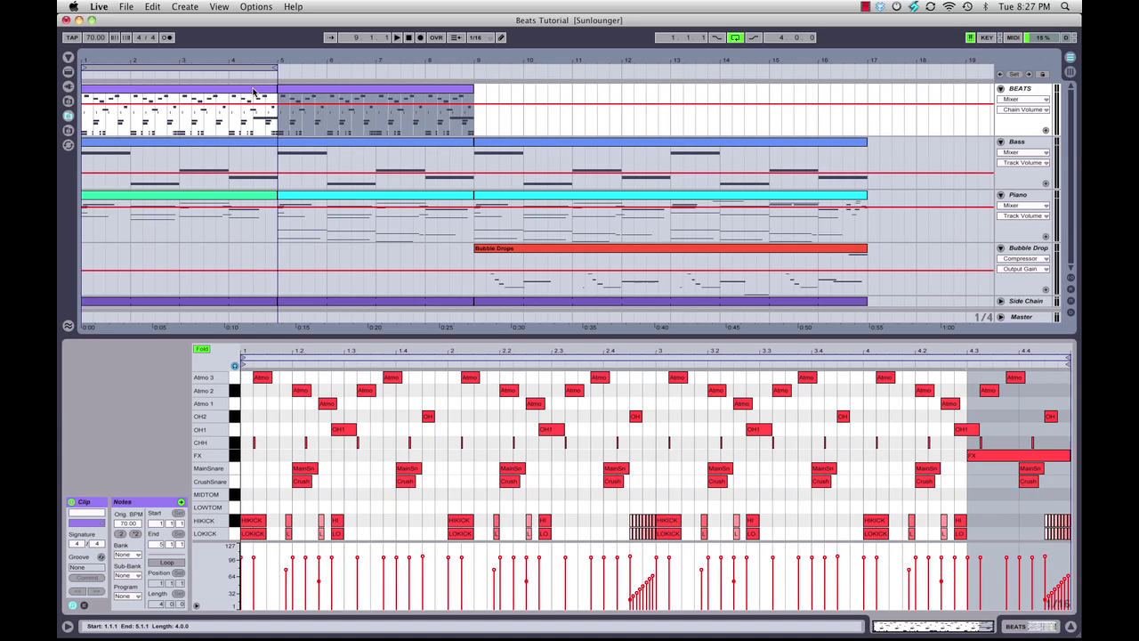
pyautogui.keyDown('shift'); pyautogui.click(253, 92); pyautogui.keyUp('shift')
pyautogui.press('super+l')
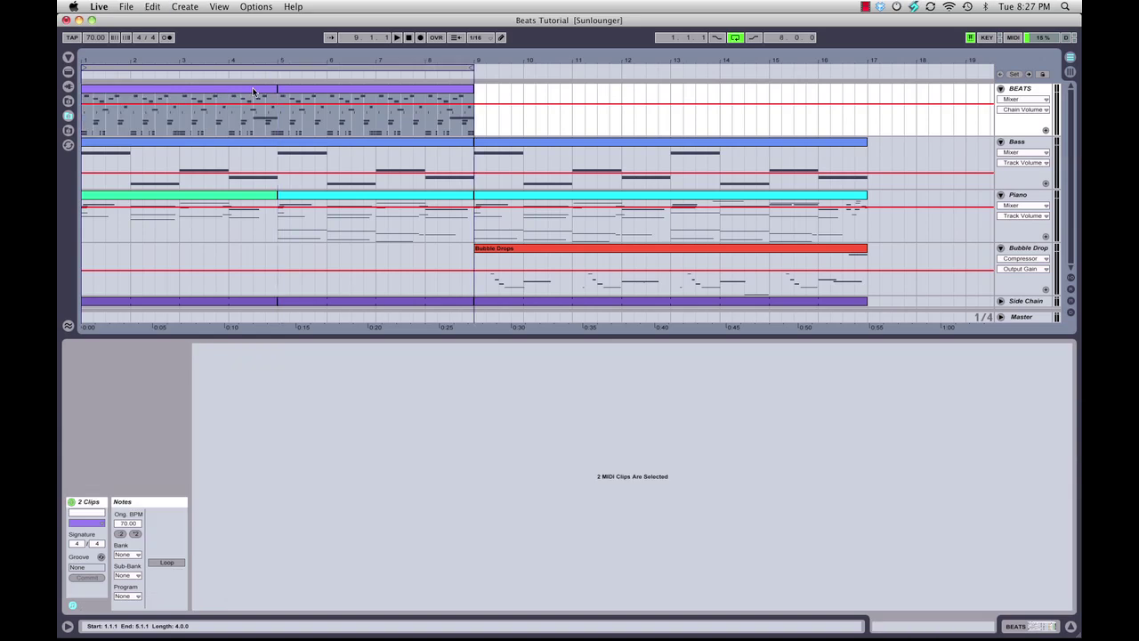
pyautogui.press('super+j')
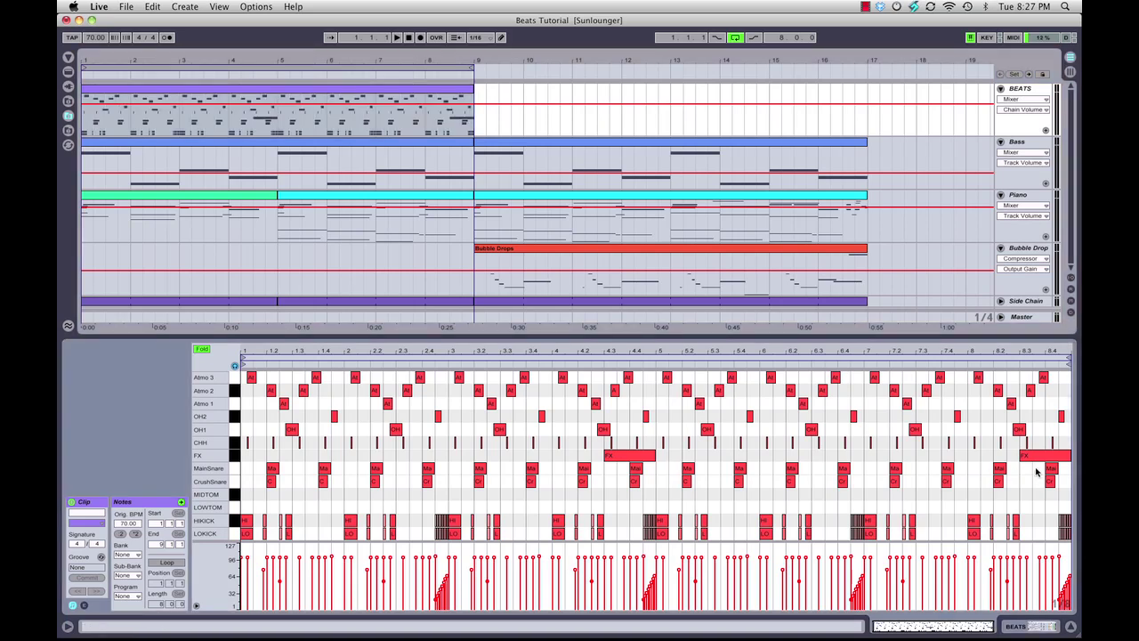
# Zoom into bars 5–8 and add MIDTOM and LOWTOM hits to bar 8's closing beats
pyautogui.click(1051, 353)
pyautogui.moveTo(1051, 352)
pyautogui.mouseDown()
pyautogui.moveTo(979, 418)
pyautogui.moveTo(935, 483)
pyautogui.mouseUp()
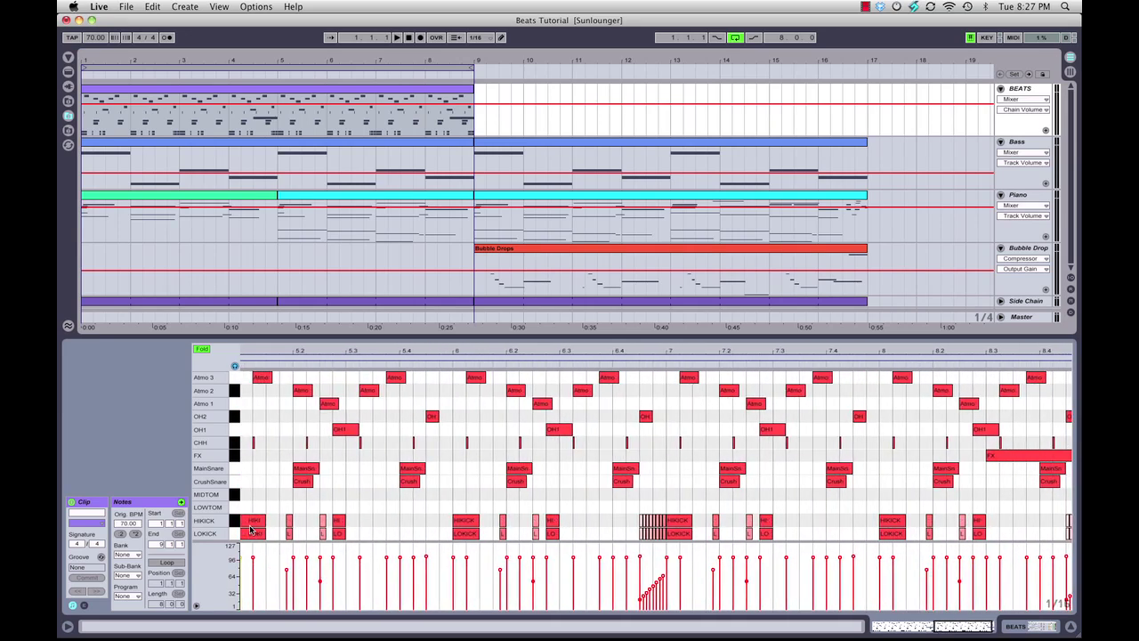
pyautogui.click(235, 515)
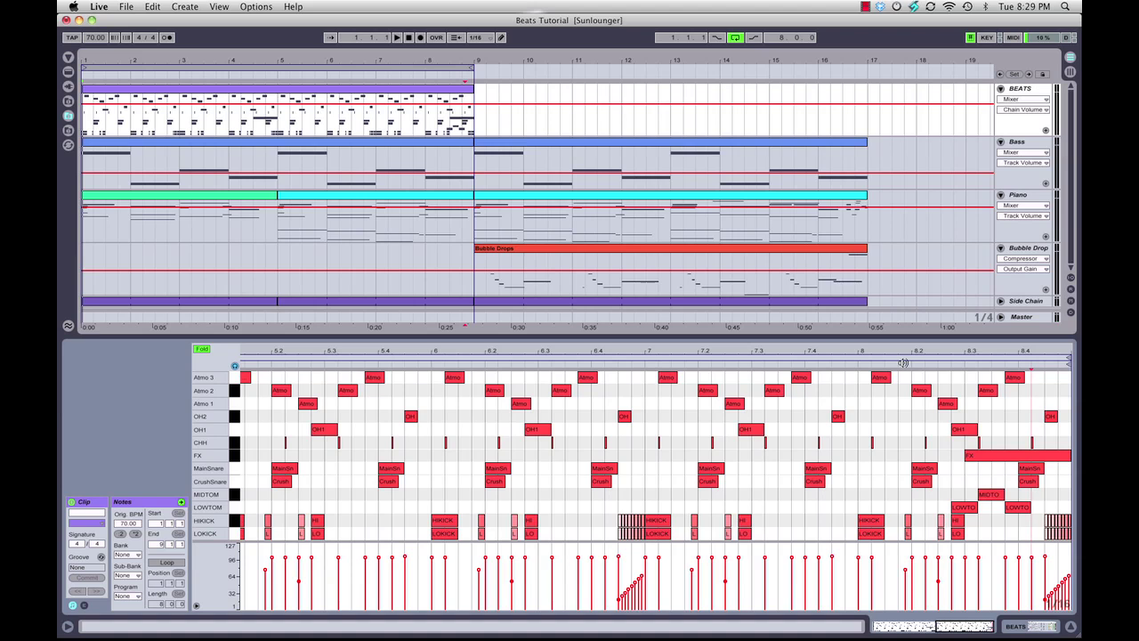
pyautogui.click(903, 363)
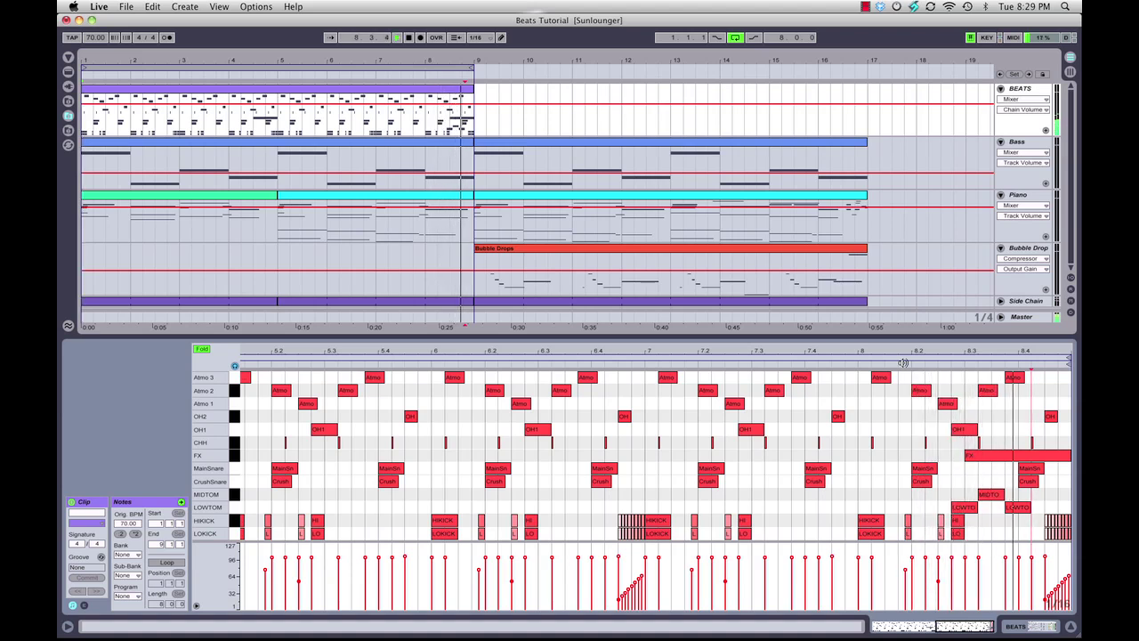
pyautogui.click(339, 89)
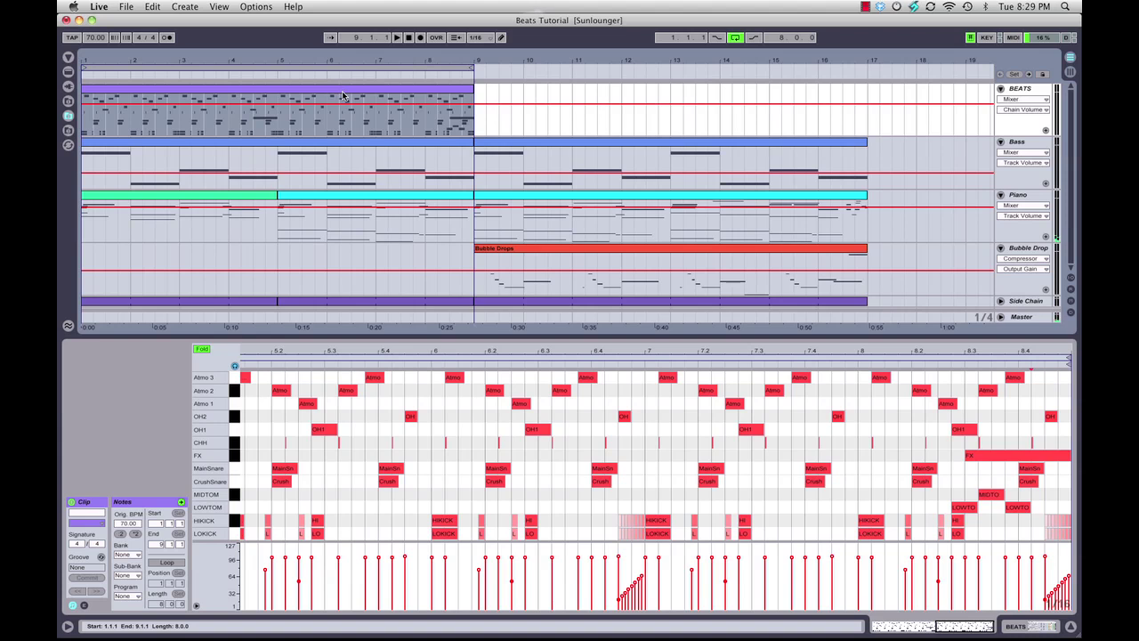
# Duplicate the eight-bar BEATS clip into bars 9–17 and consolidate both copies into one 16-bar clip
pyautogui.press('super+d')
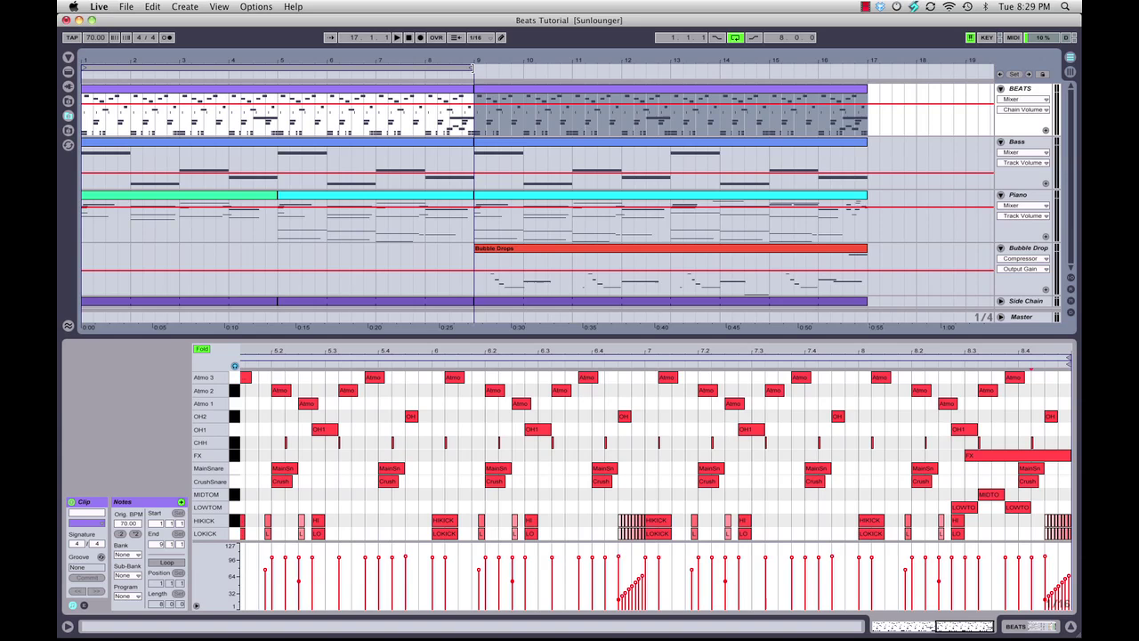
pyautogui.press('super+a')
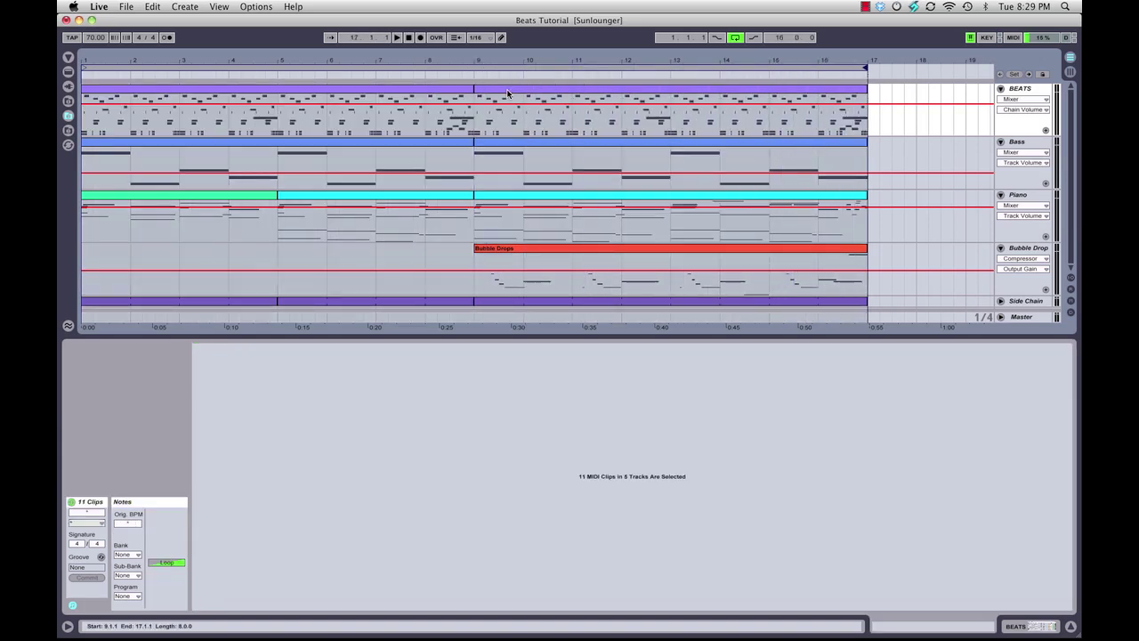
pyautogui.click(505, 92)
pyautogui.keyDown('shift'); pyautogui.click(438, 92); pyautogui.keyUp('shift')
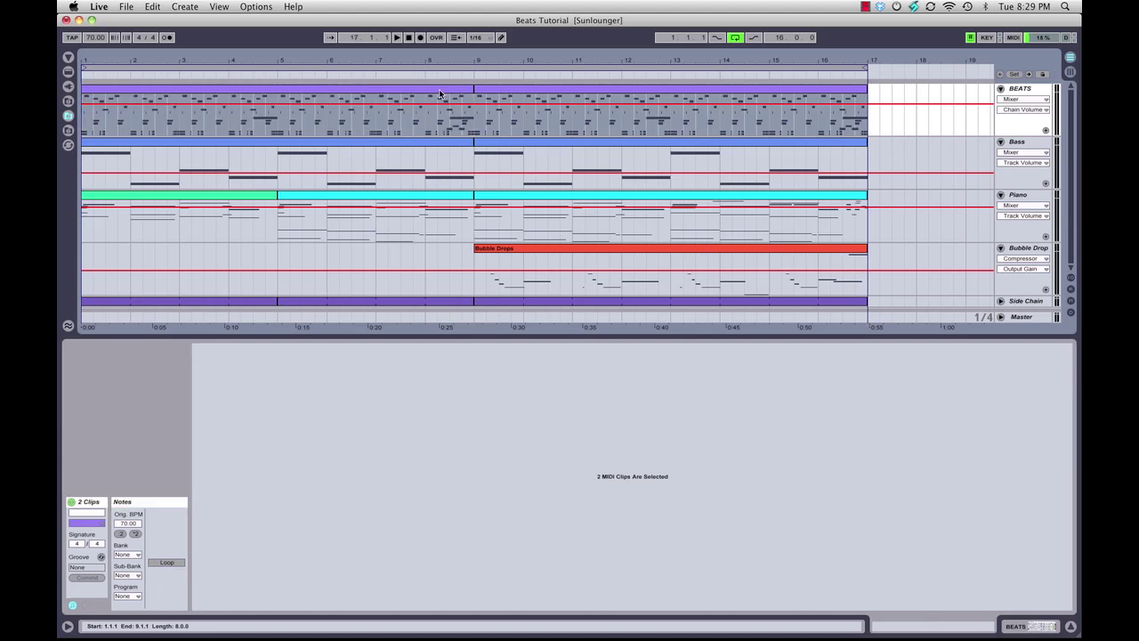
pyautogui.press('super+j')
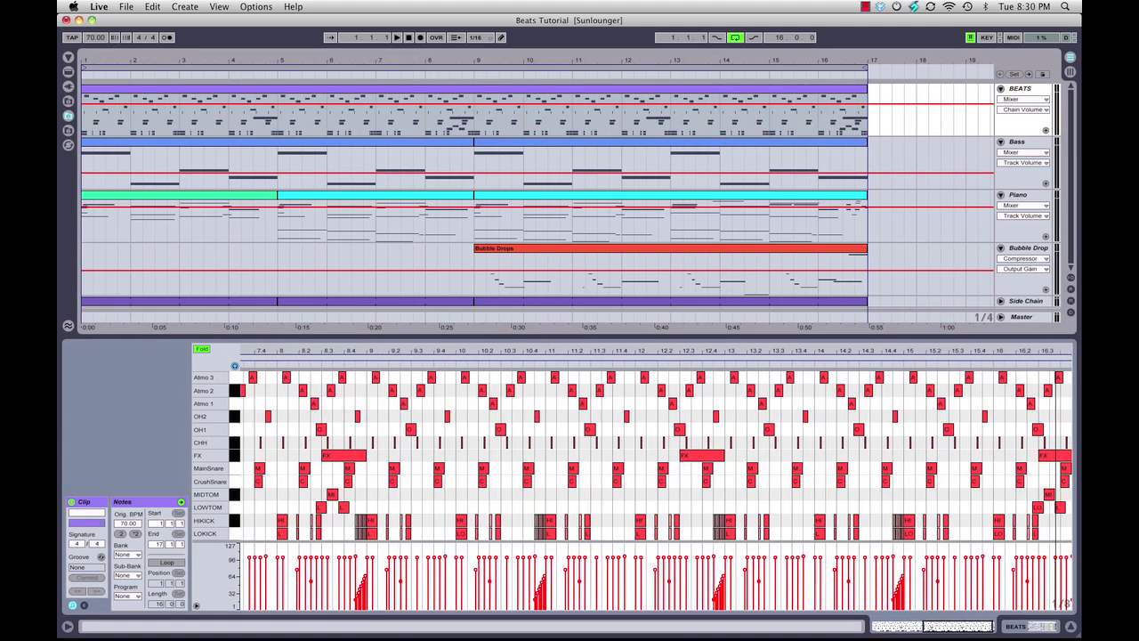
# Zoom the MIDI editor into bars 14–16, then play and stop the bar-16 tom, snare and crash fill
pyautogui.press('+')
pyautogui.press('+')
pyautogui.press('+')
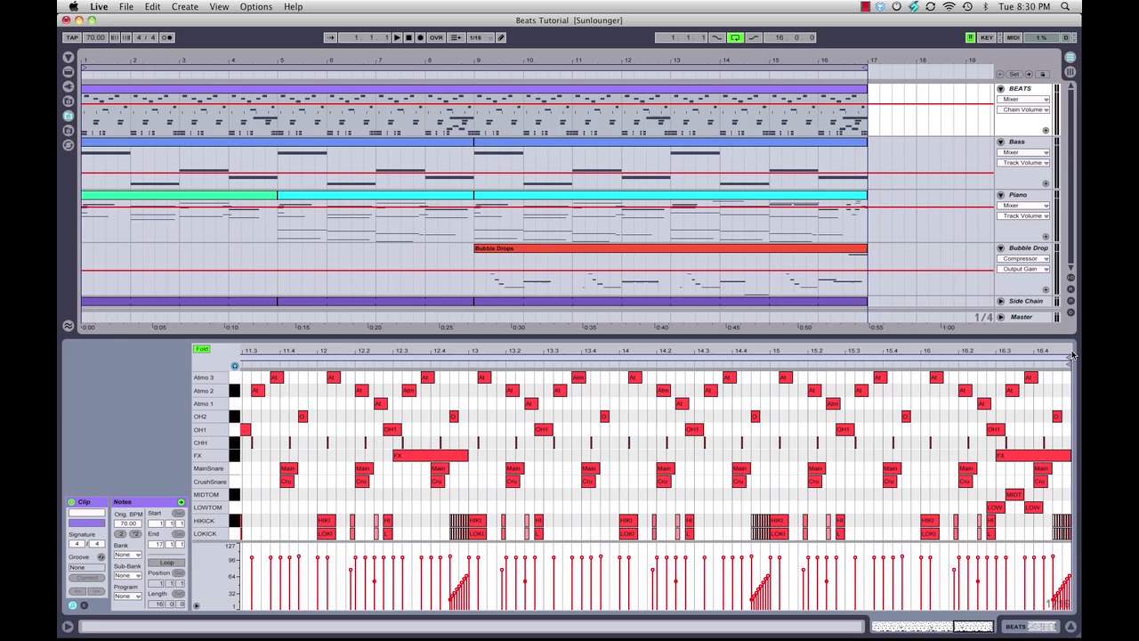
pyautogui.press('+')
pyautogui.press('+')
pyautogui.press('+')
pyautogui.press('+')
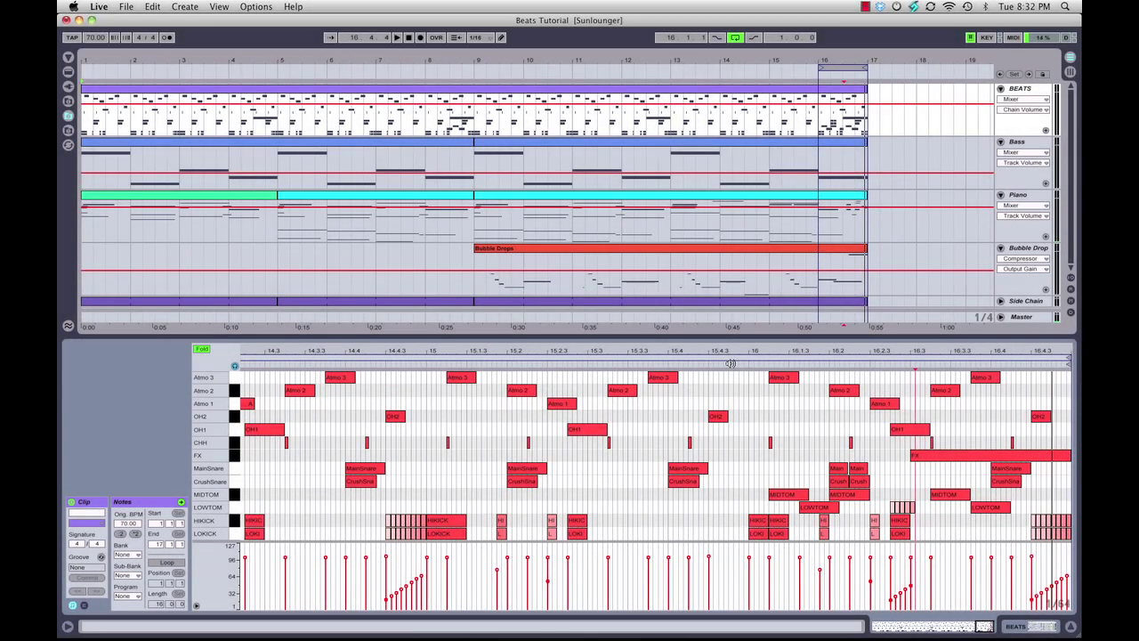
pyautogui.press('space')
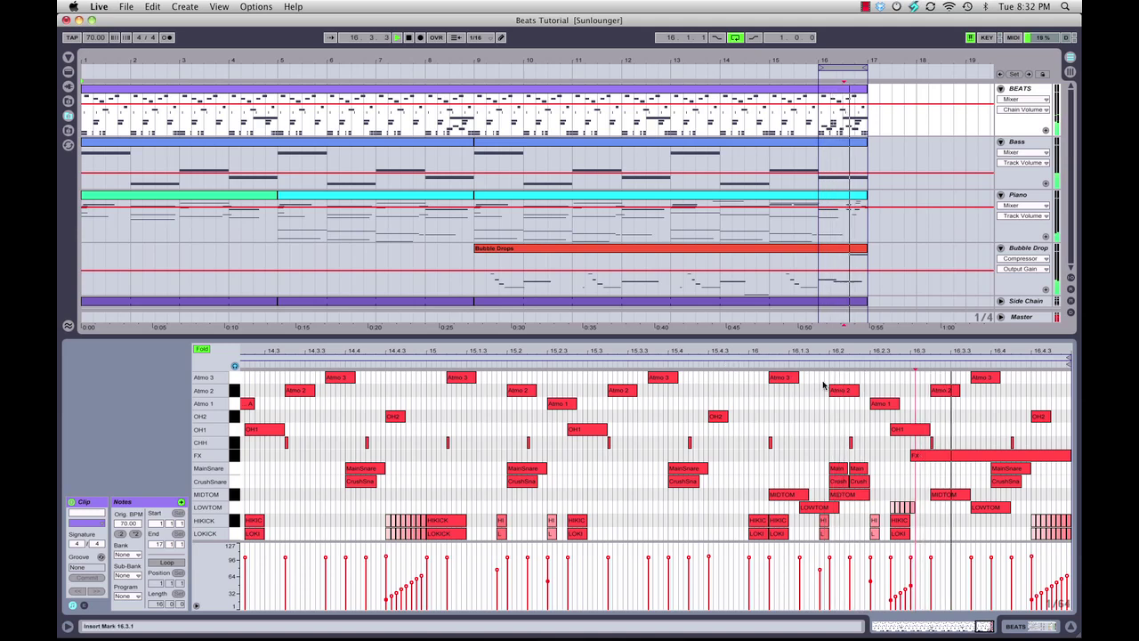
pyautogui.press('space')
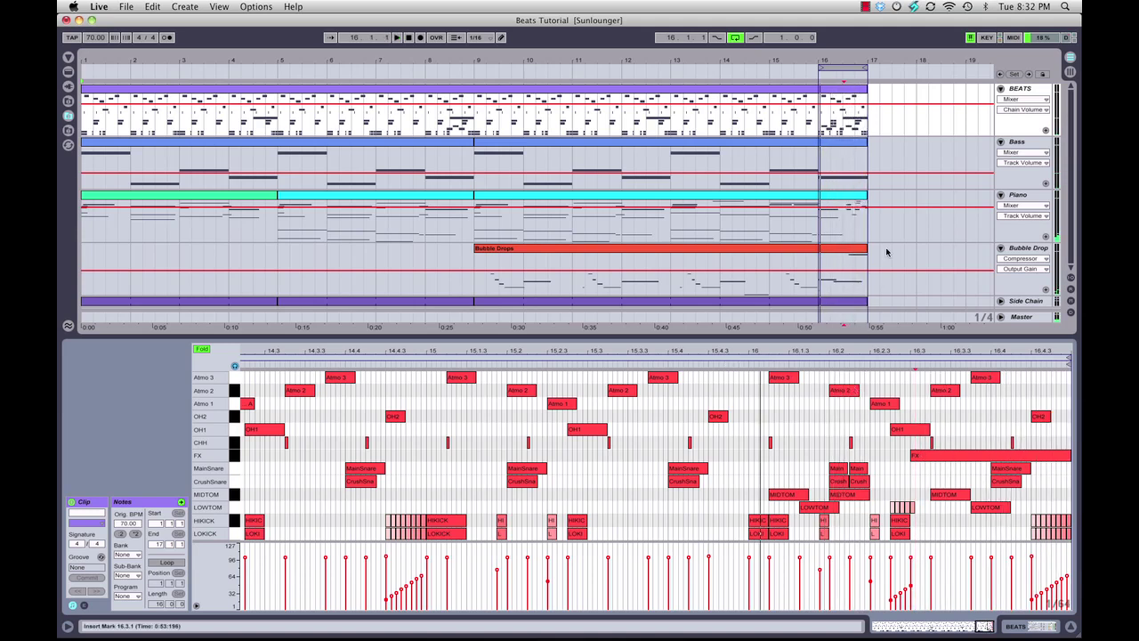
# Select bars 1–17 across all tracks, return to the song start, and switch Loop off
pyautogui.moveTo(868, 303); pyautogui.dragTo(476, 78)
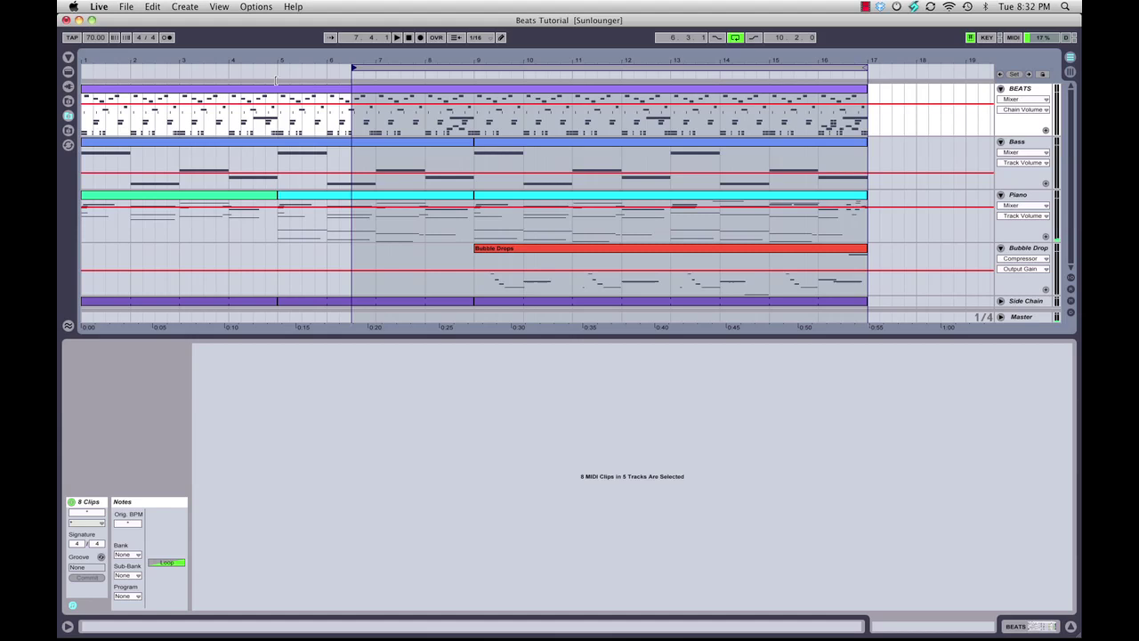
pyautogui.moveTo(276, 81); pyautogui.dragTo(84, 78)
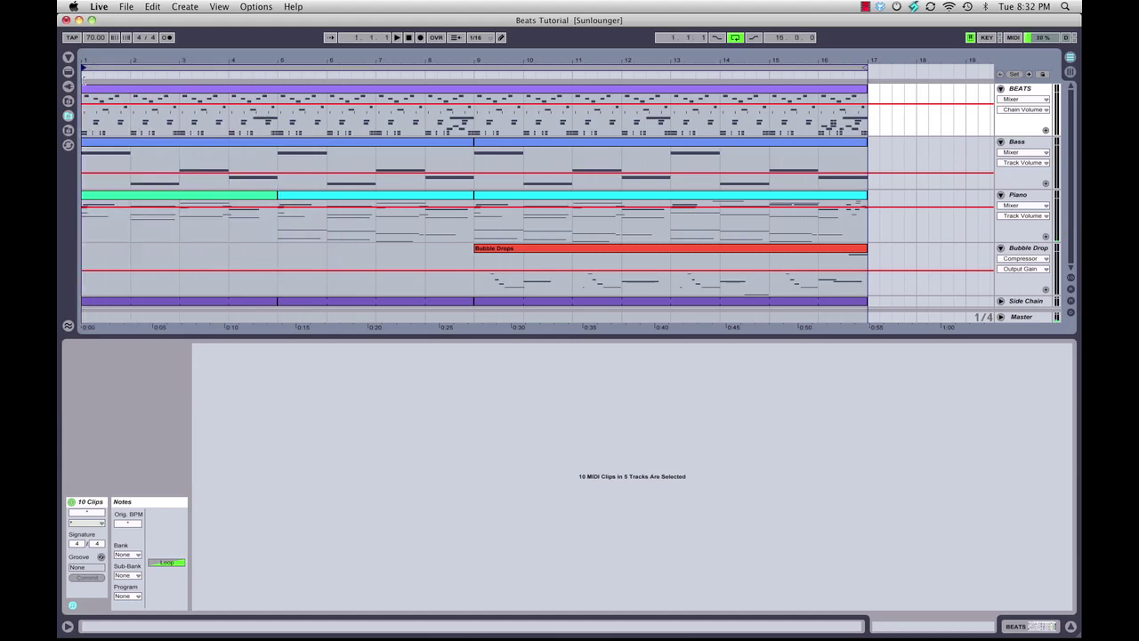
pyautogui.click(409, 38)
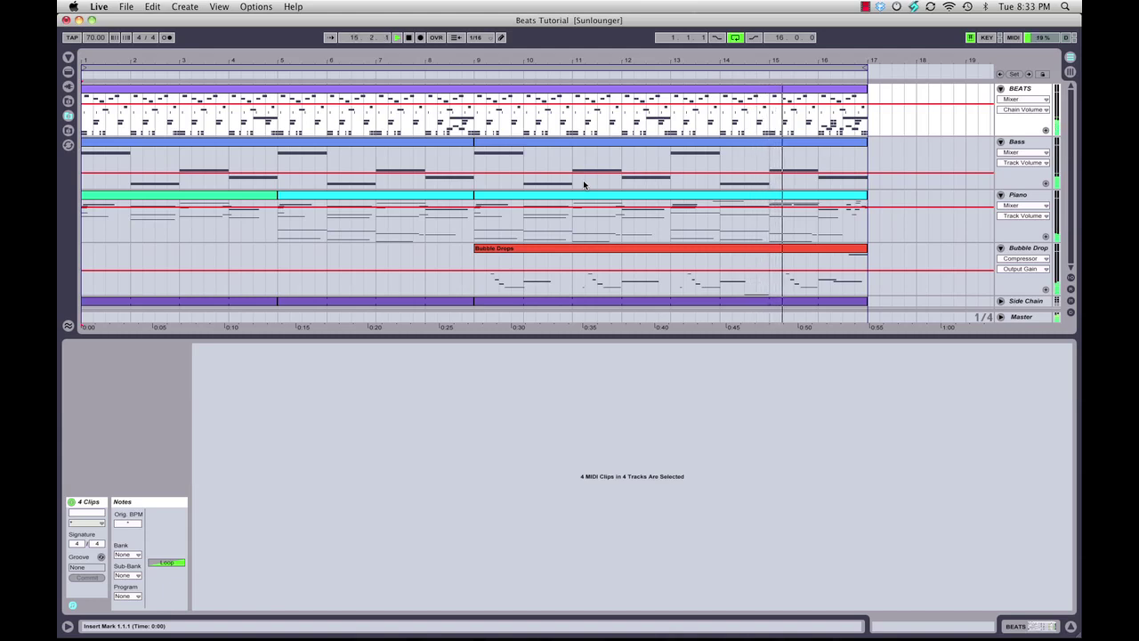
pyautogui.click(735, 38)
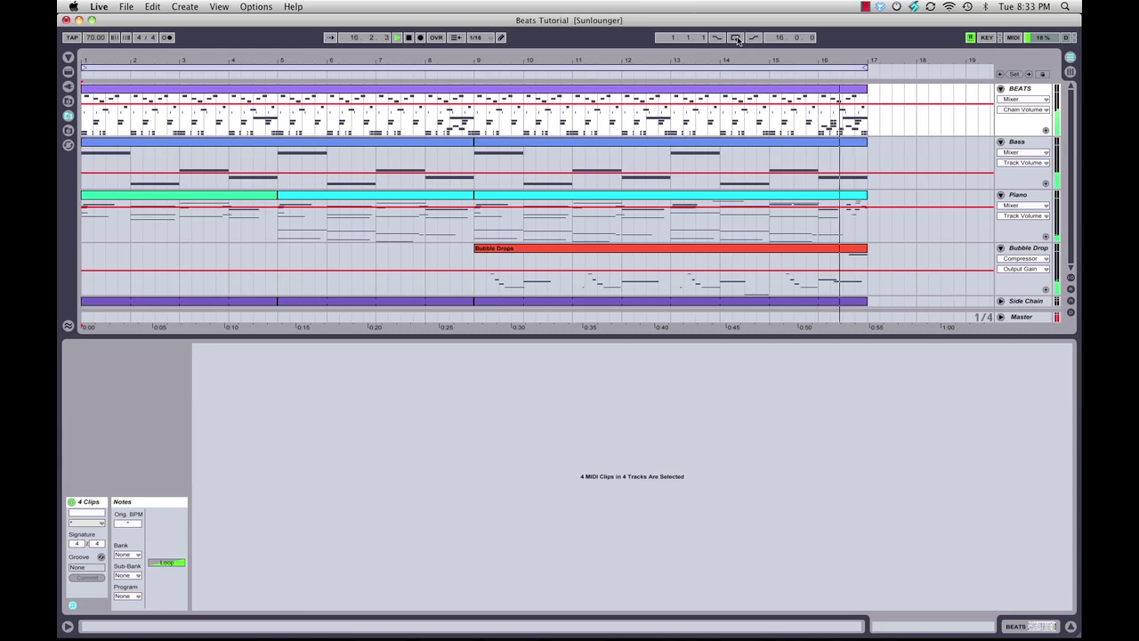